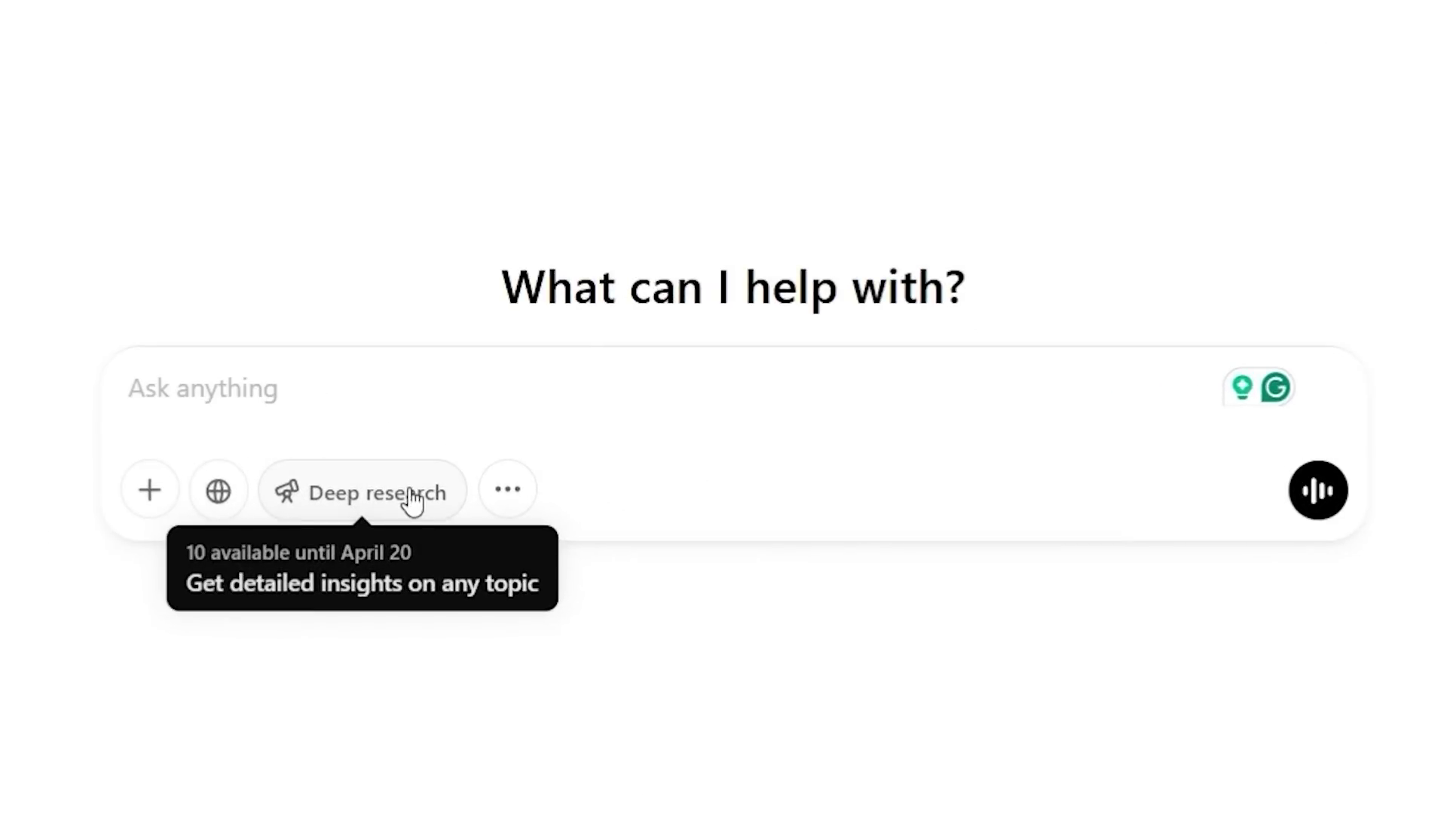
Enter a prompt requesting a comprehensive literature review, about 5000 words, of magnesium alloys for biomedical applications over the past 10 years.
click(164, 405)
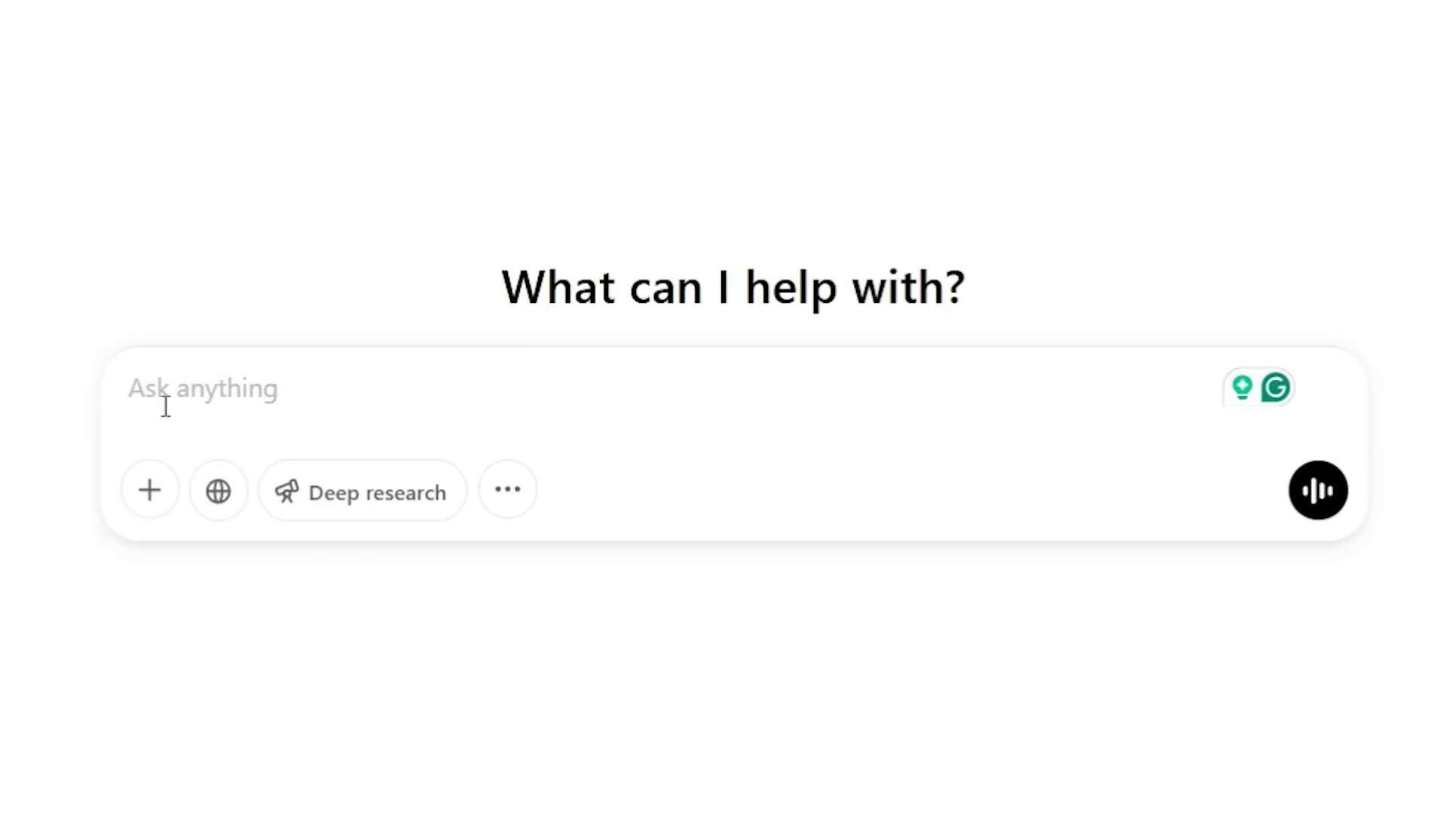
text(Write a comprehensive literature review of the development of magnesium alloys for biomedical applications over the past 10 years. Summarize advancements in the material properties, processing techniques, and biomedical applications of magnesium alloys, highlighting their strengths and limitations. The review should be approximately 5000 words, with an emphasis on recent trends and research. Please include both experimental and theoretical studies where applicable.)
Review the prompt's topic, time span, focus areas, word count and requested study types.
click(125, 313)
drag(159, 325, 285, 352)
click(382, 350)
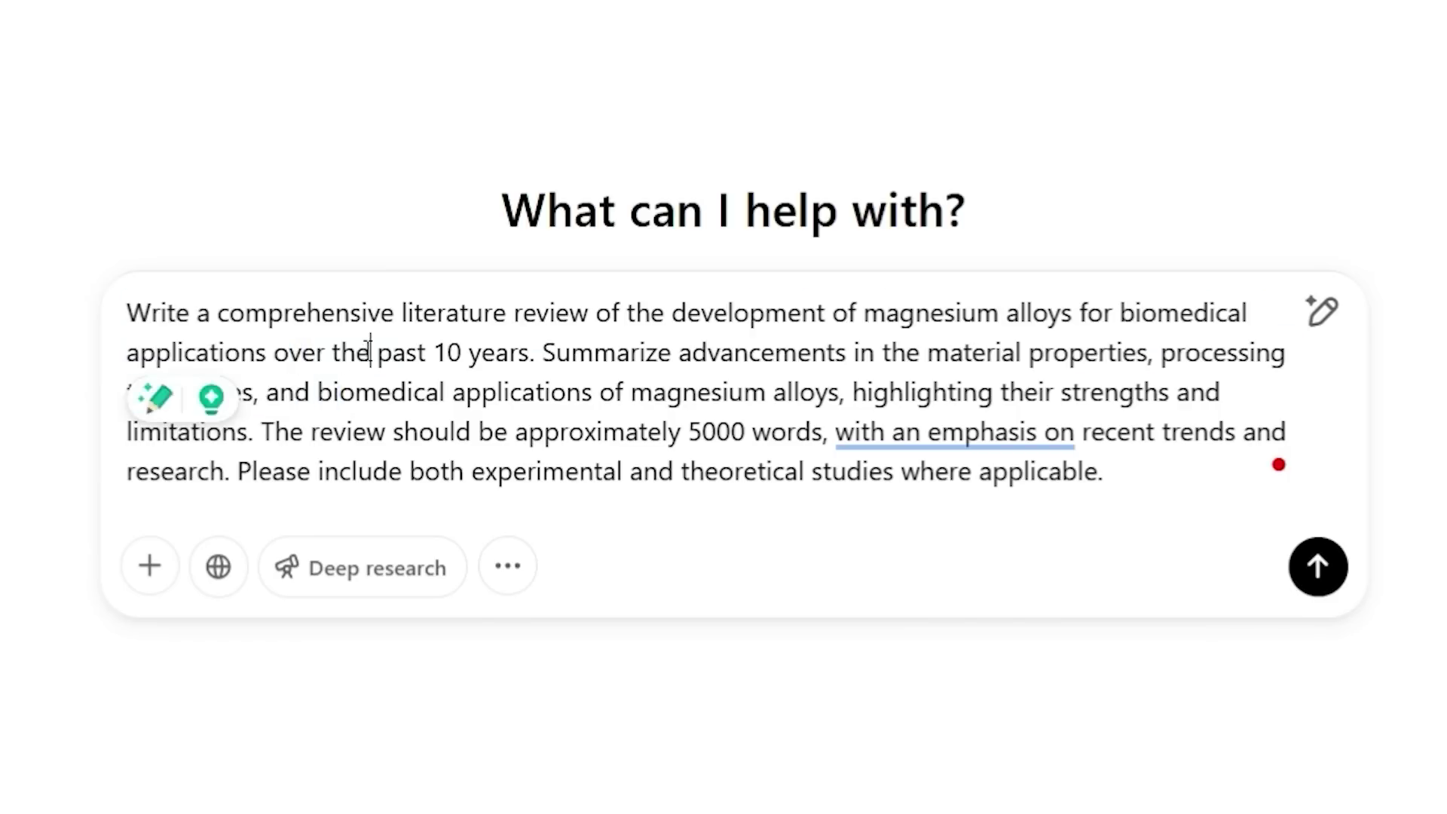
drag(376, 352, 525, 360)
click(633, 385)
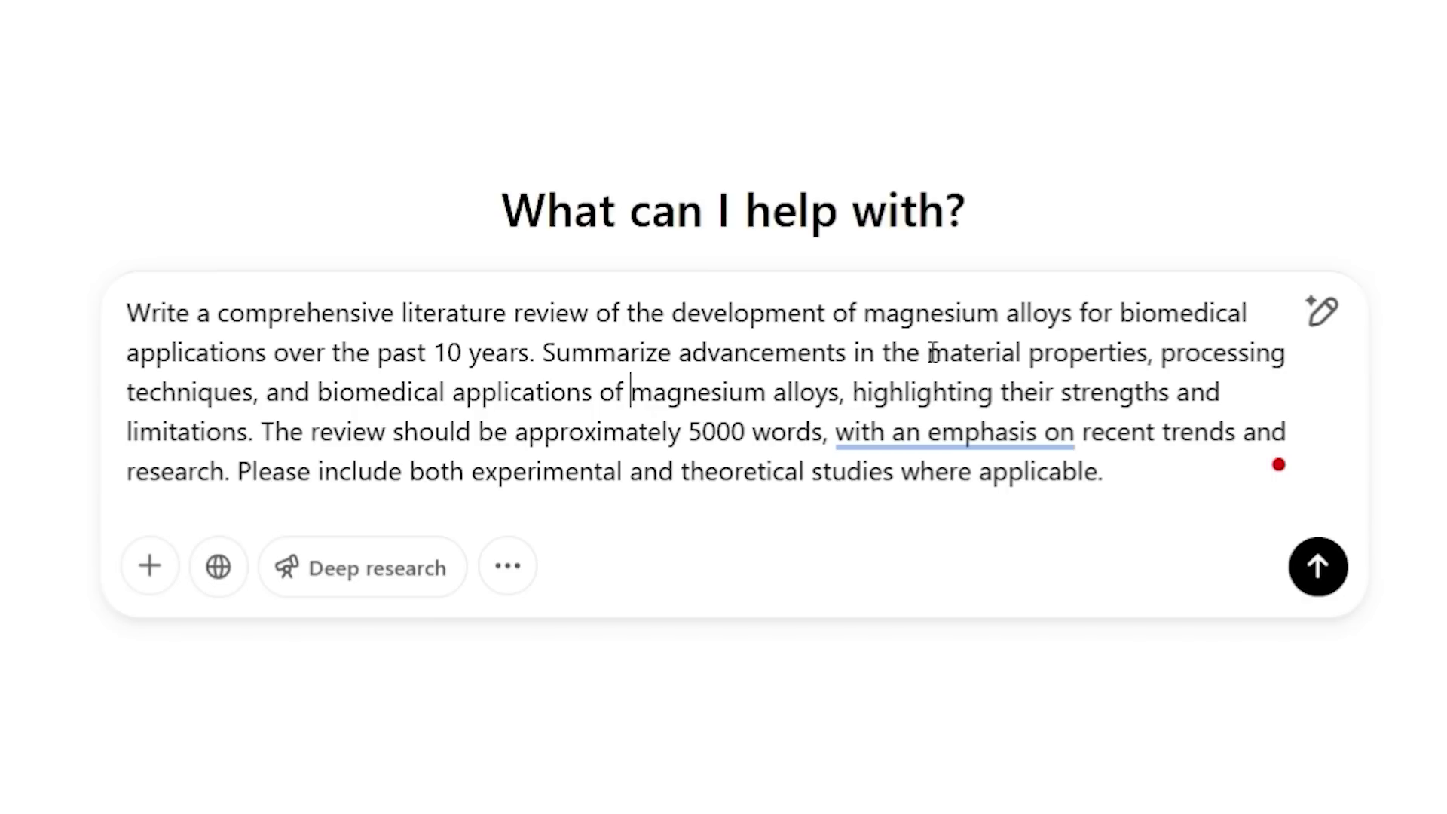
drag(930, 352, 685, 388)
click(685, 389)
drag(694, 436, 826, 441)
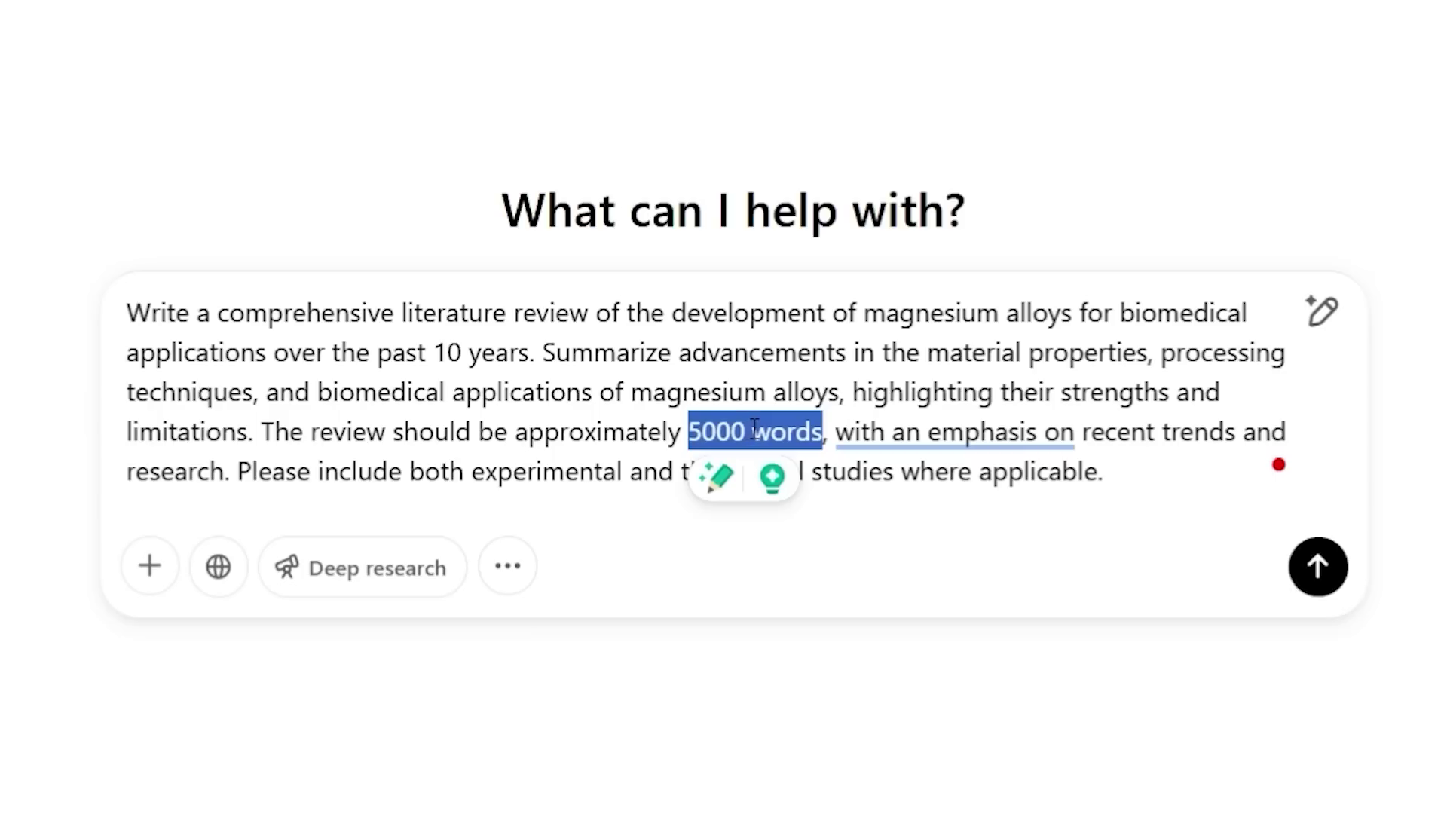
click(698, 384)
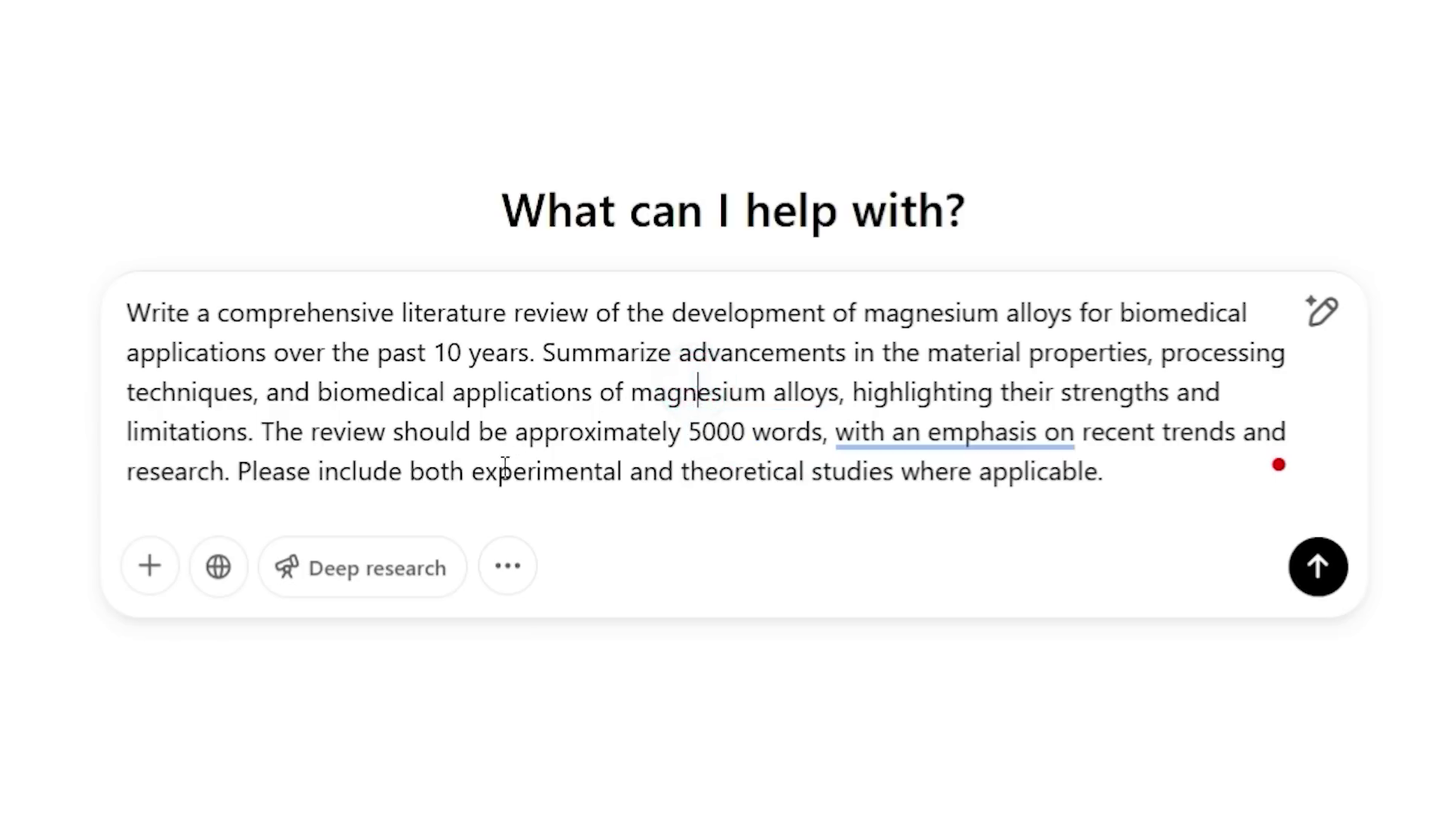
drag(423, 475, 1086, 473)
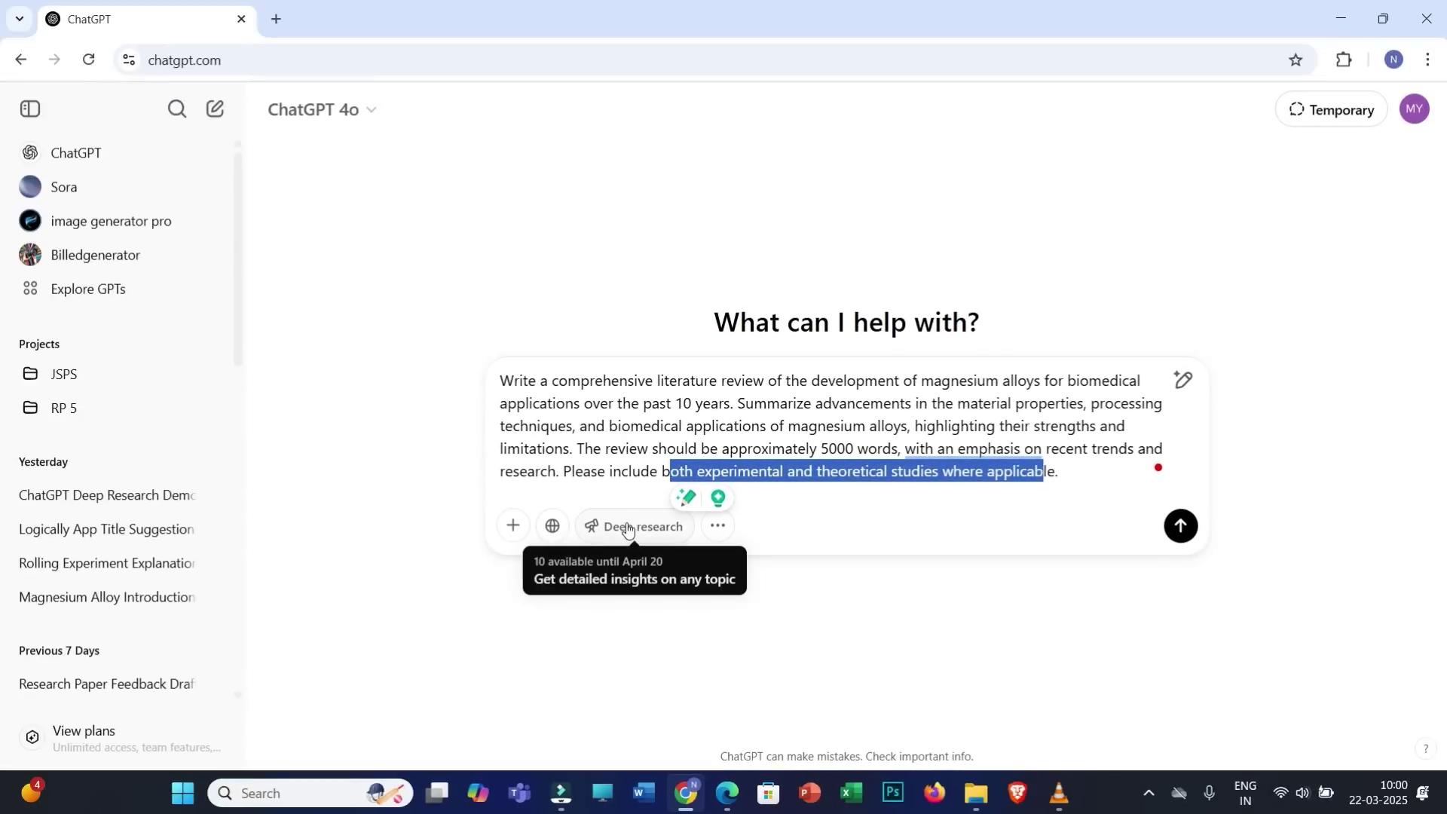
Turn on Deep research and submit the literature review prompt.
click(627, 528)
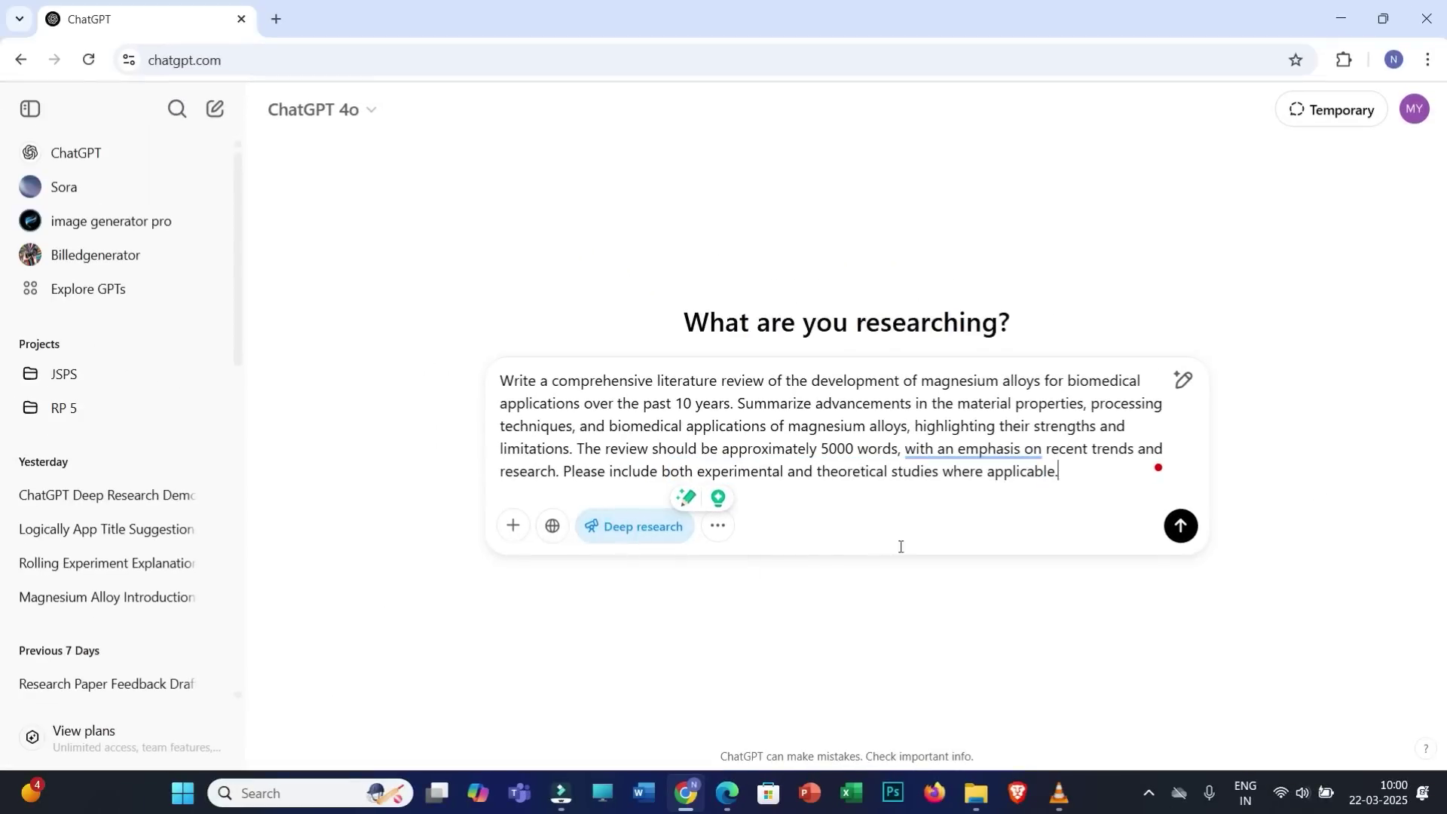
click(1181, 525)
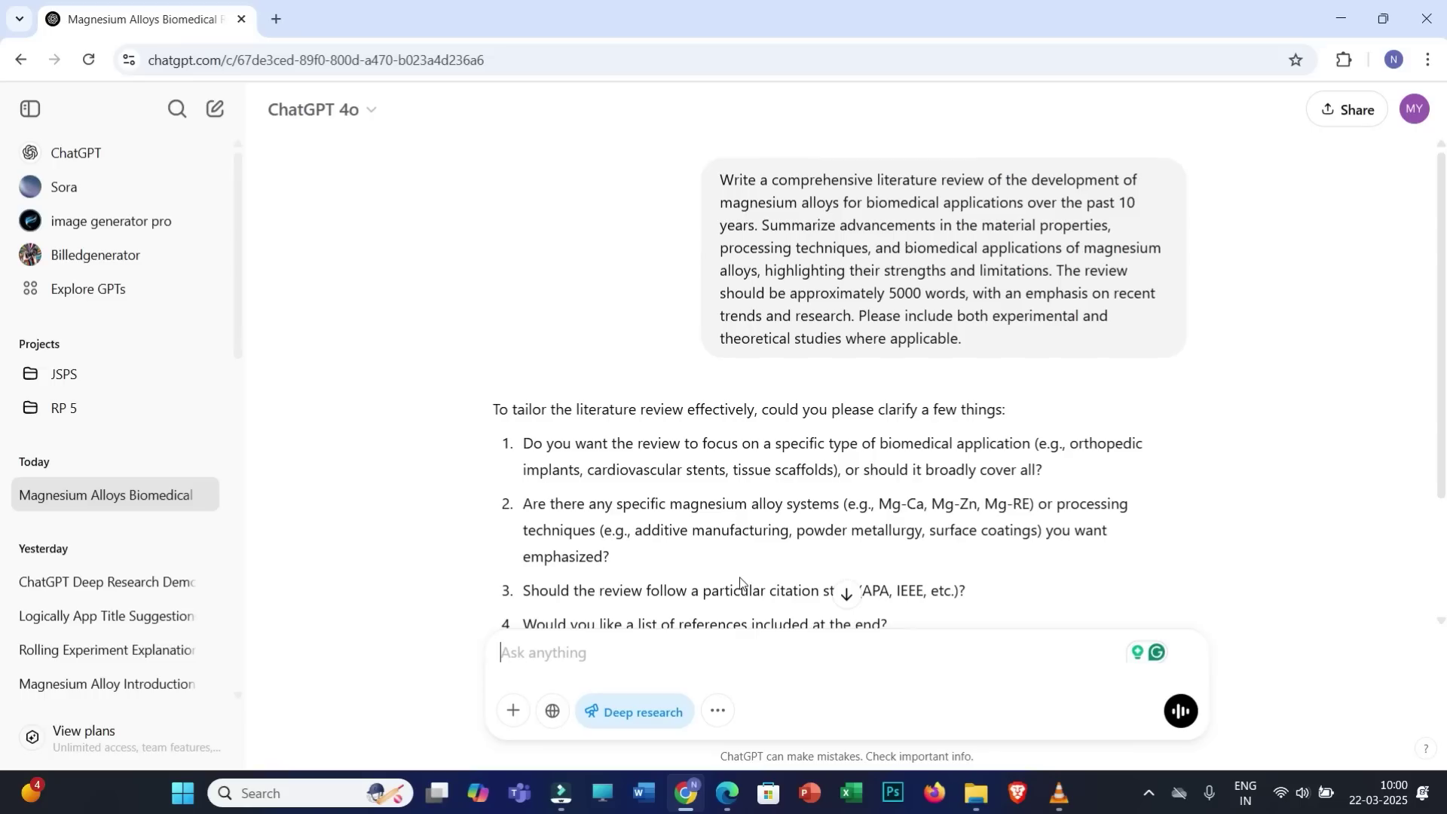
Examine the clarifying questions about biomedical application, magnesium alloy systems, citation style and reference list.
drag(967, 340, 722, 181)
scroll(648, 557, down, 2)
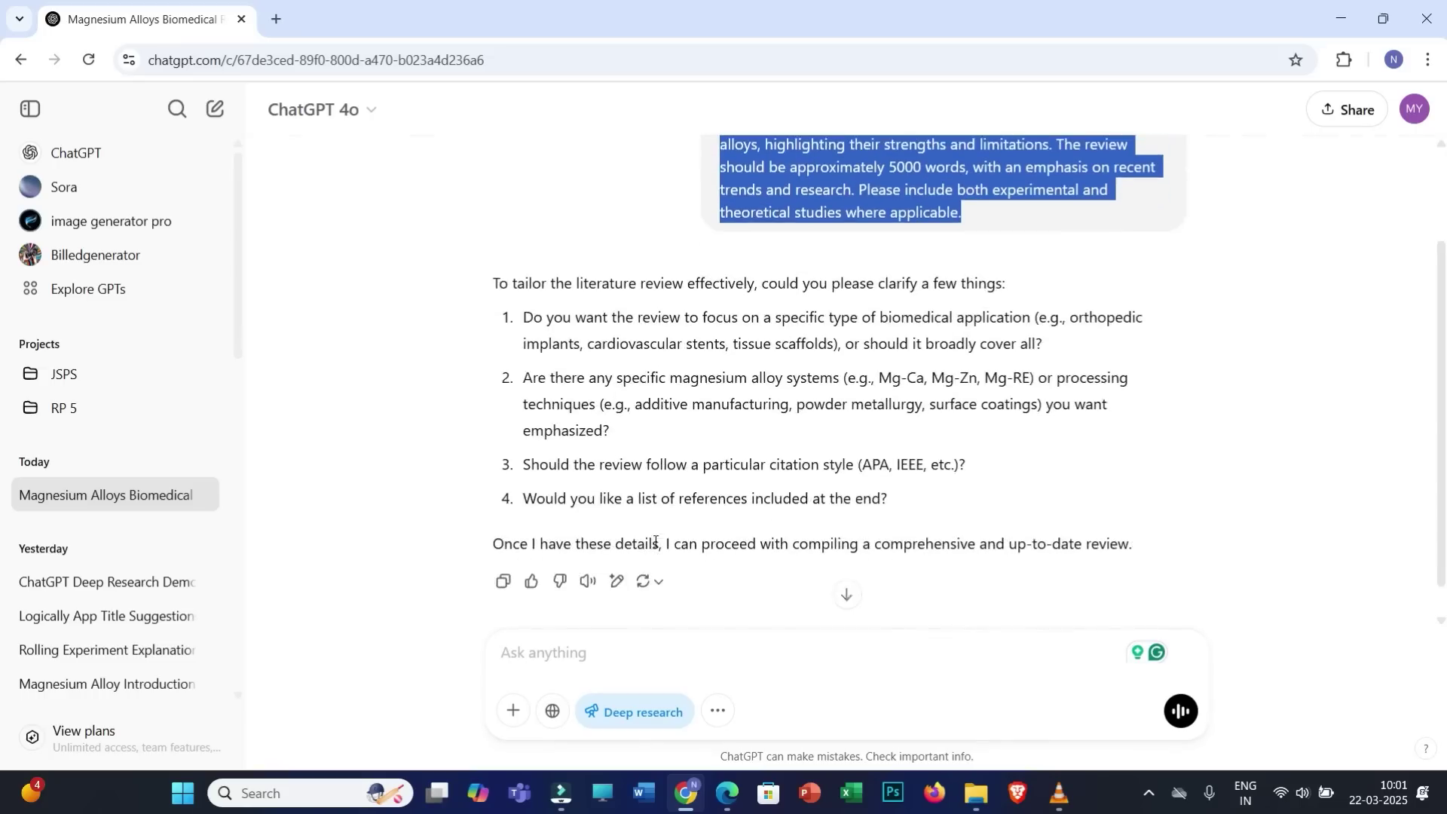
drag(1146, 545, 488, 285)
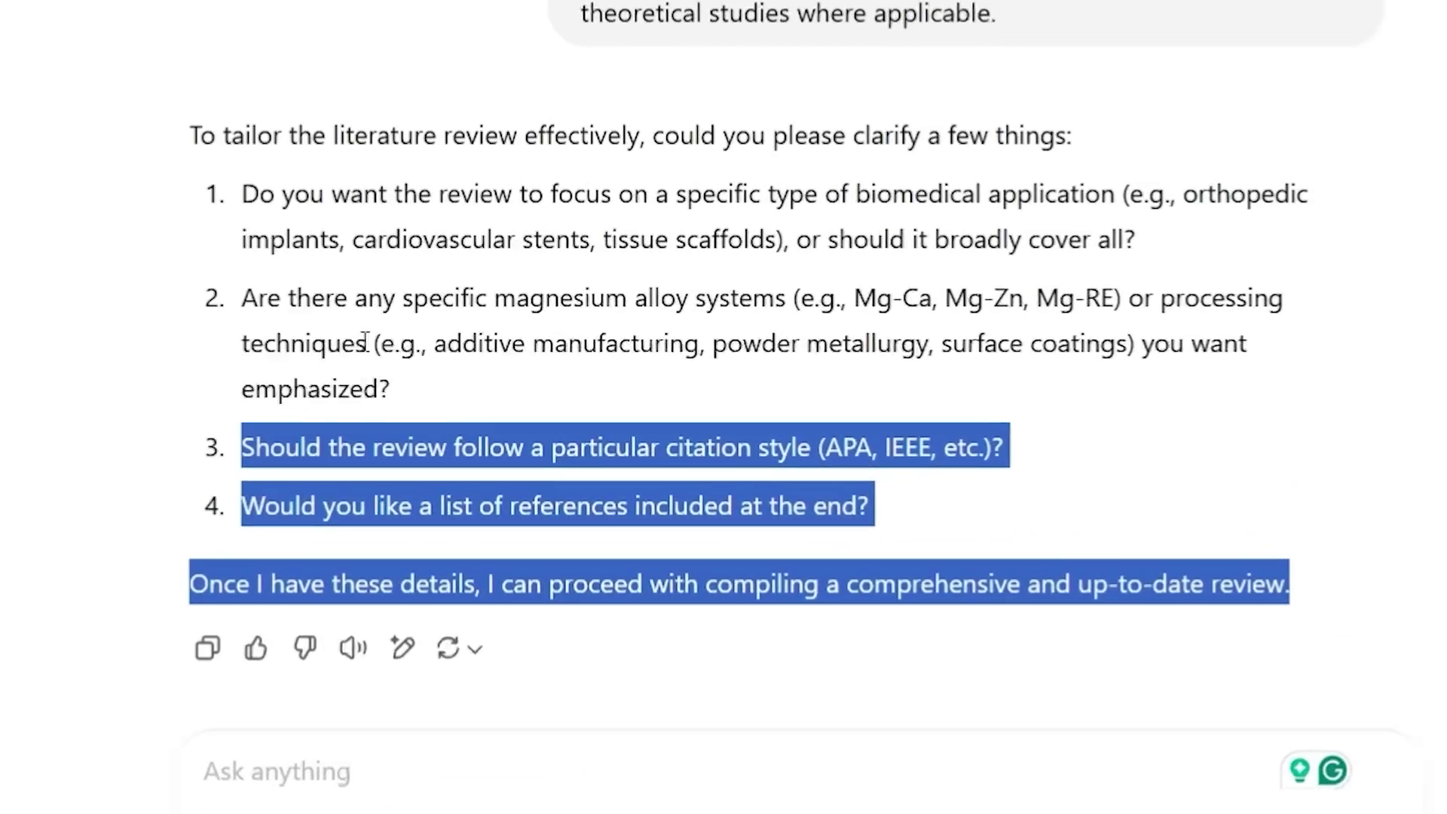
drag(164, 132, 167, 134)
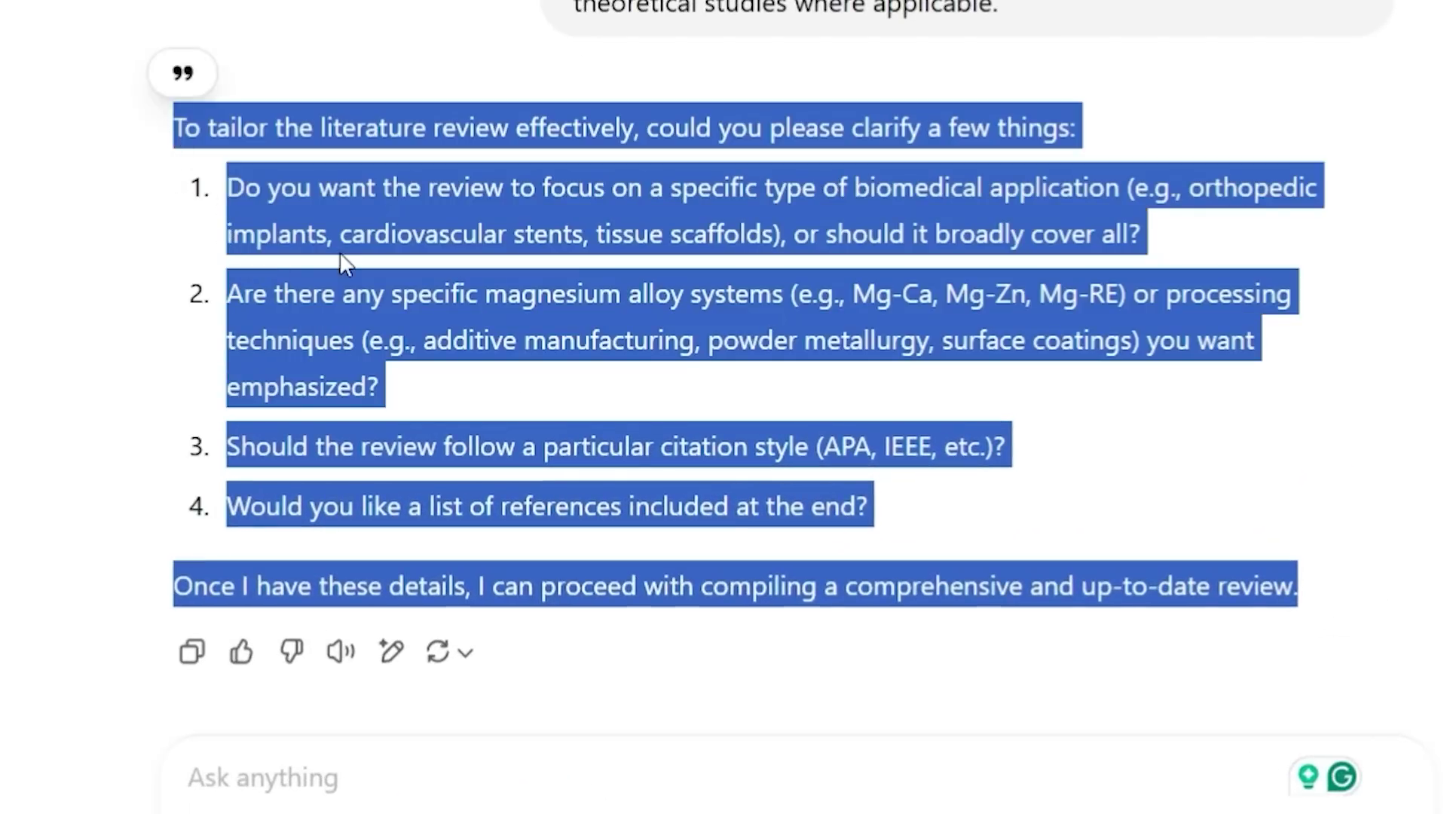
click(630, 242)
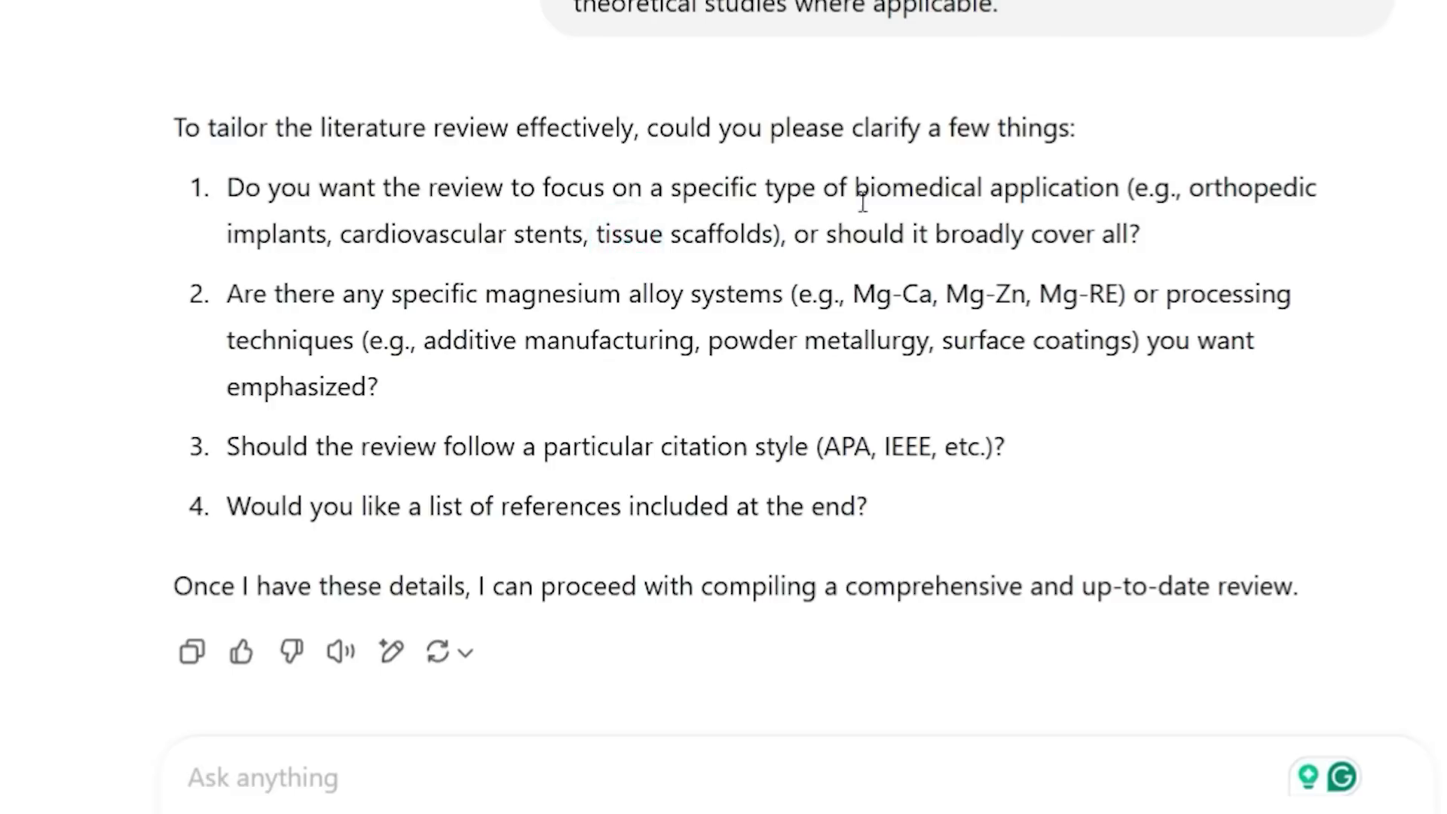
drag(859, 188, 1111, 200)
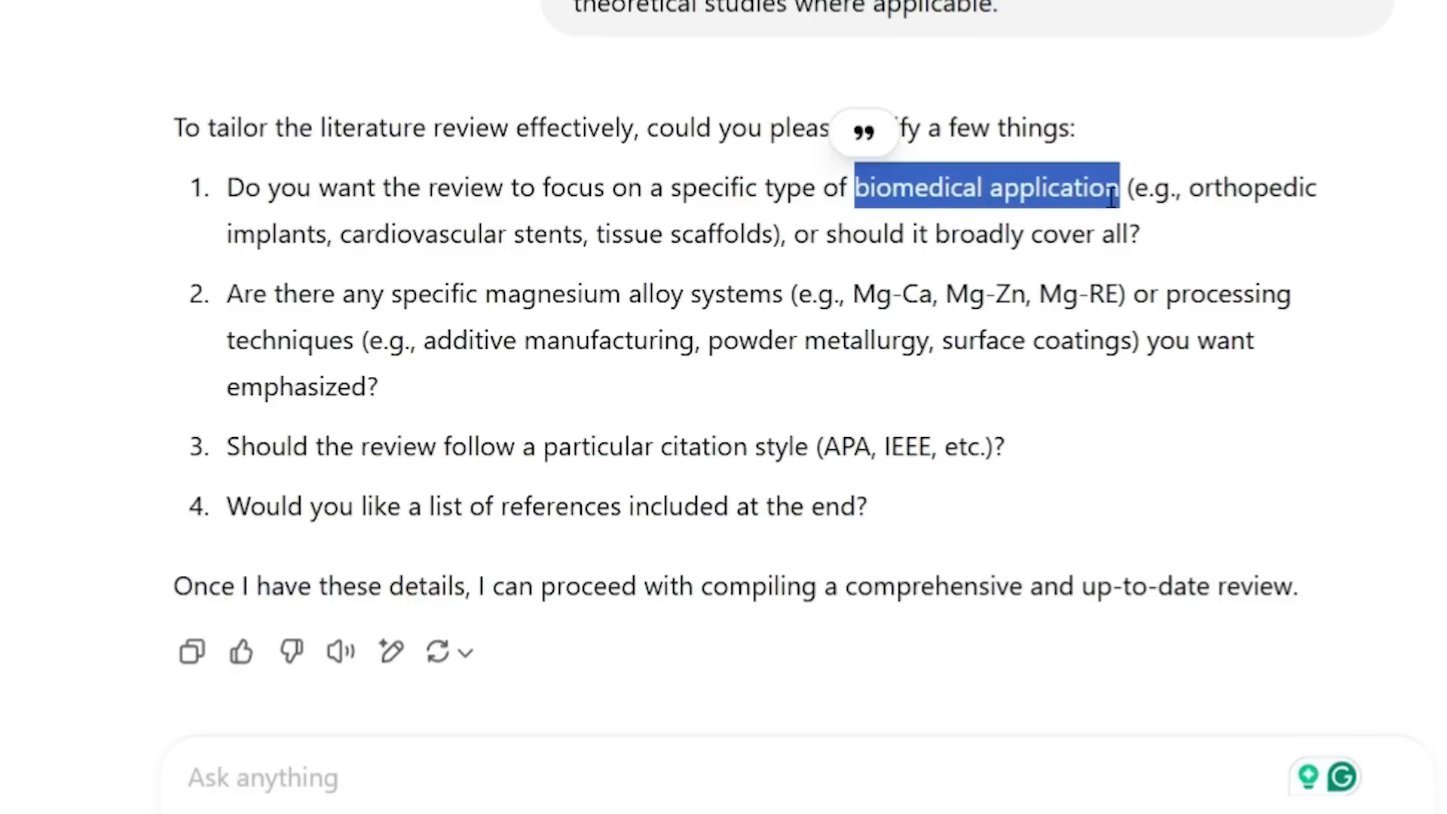
click(568, 302)
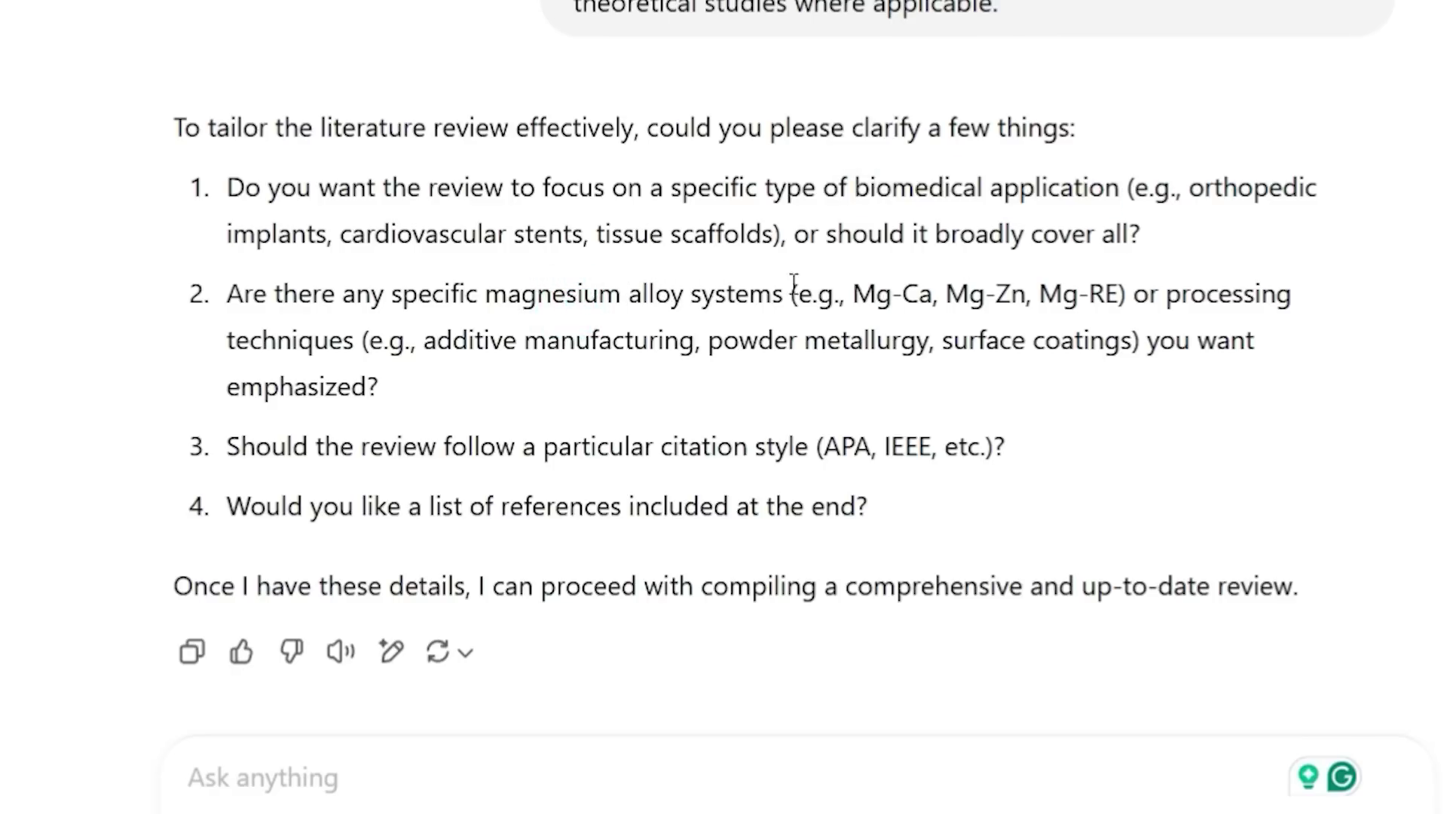
drag(860, 291, 1039, 298)
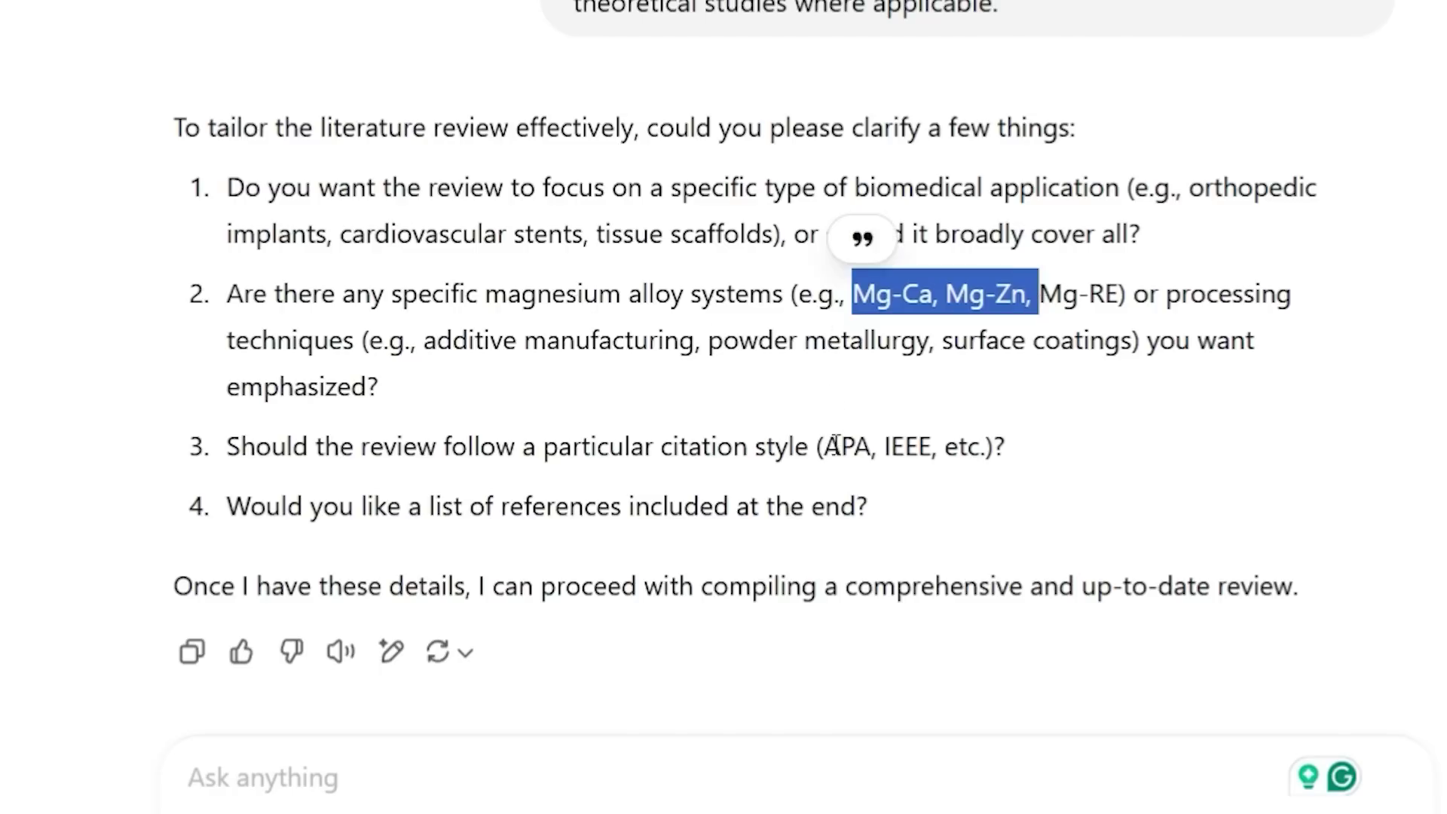
drag(885, 444, 943, 445)
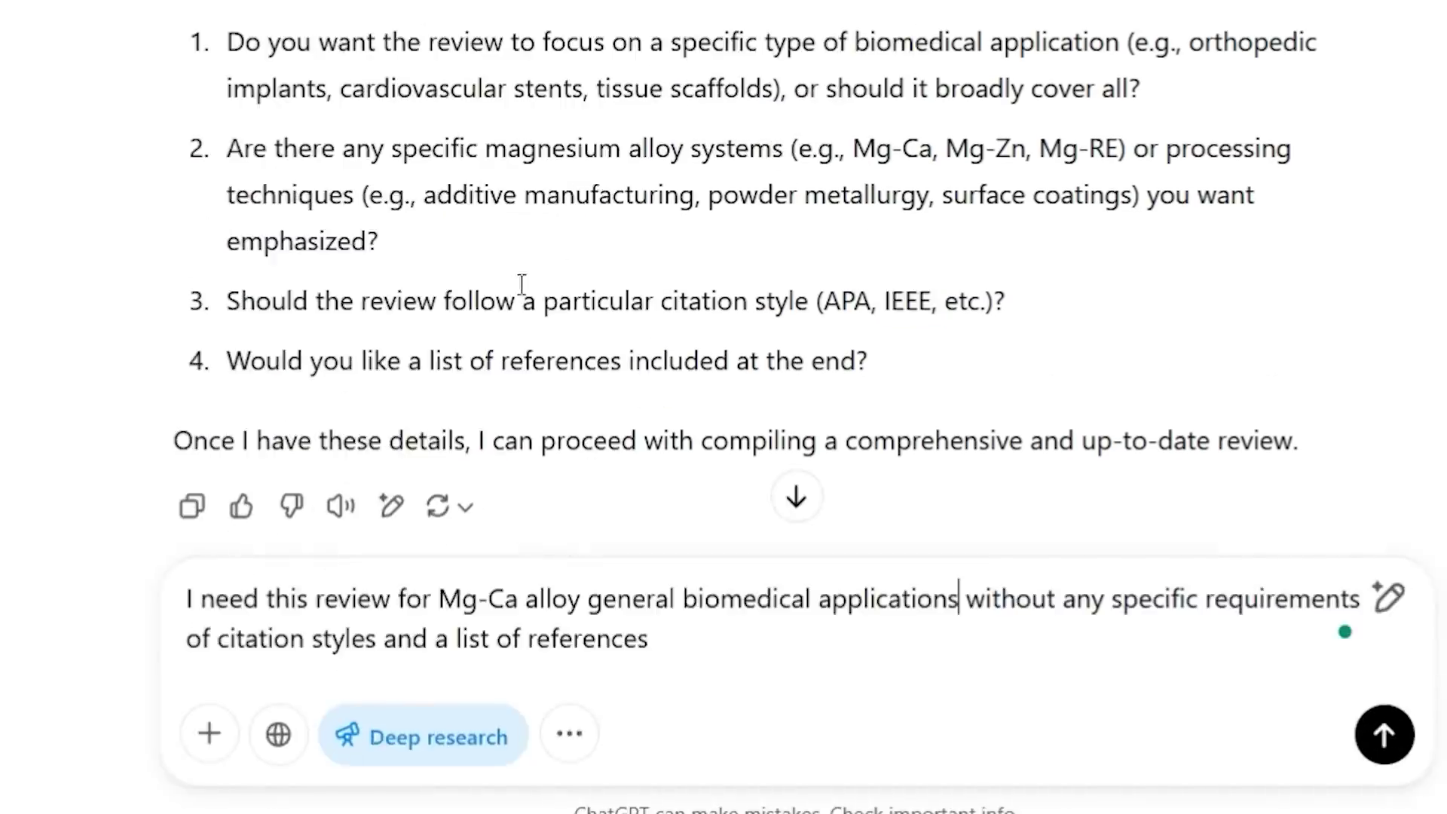
Reply that the review is for Mg-Ca alloy general biomedical applications, without specific requirements of citation styles and a list of references.
drag(186, 599, 1238, 625)
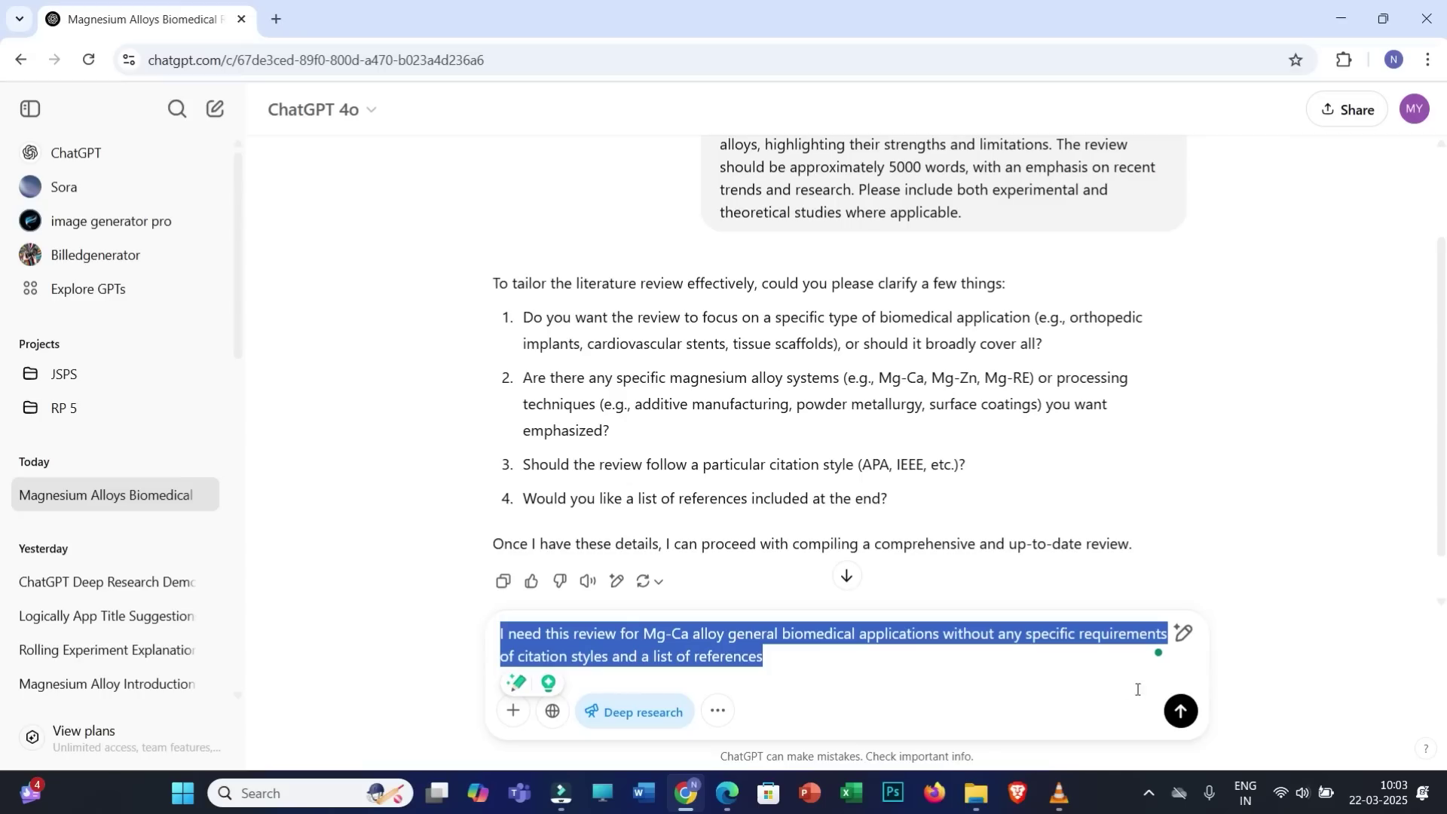
key(Return)
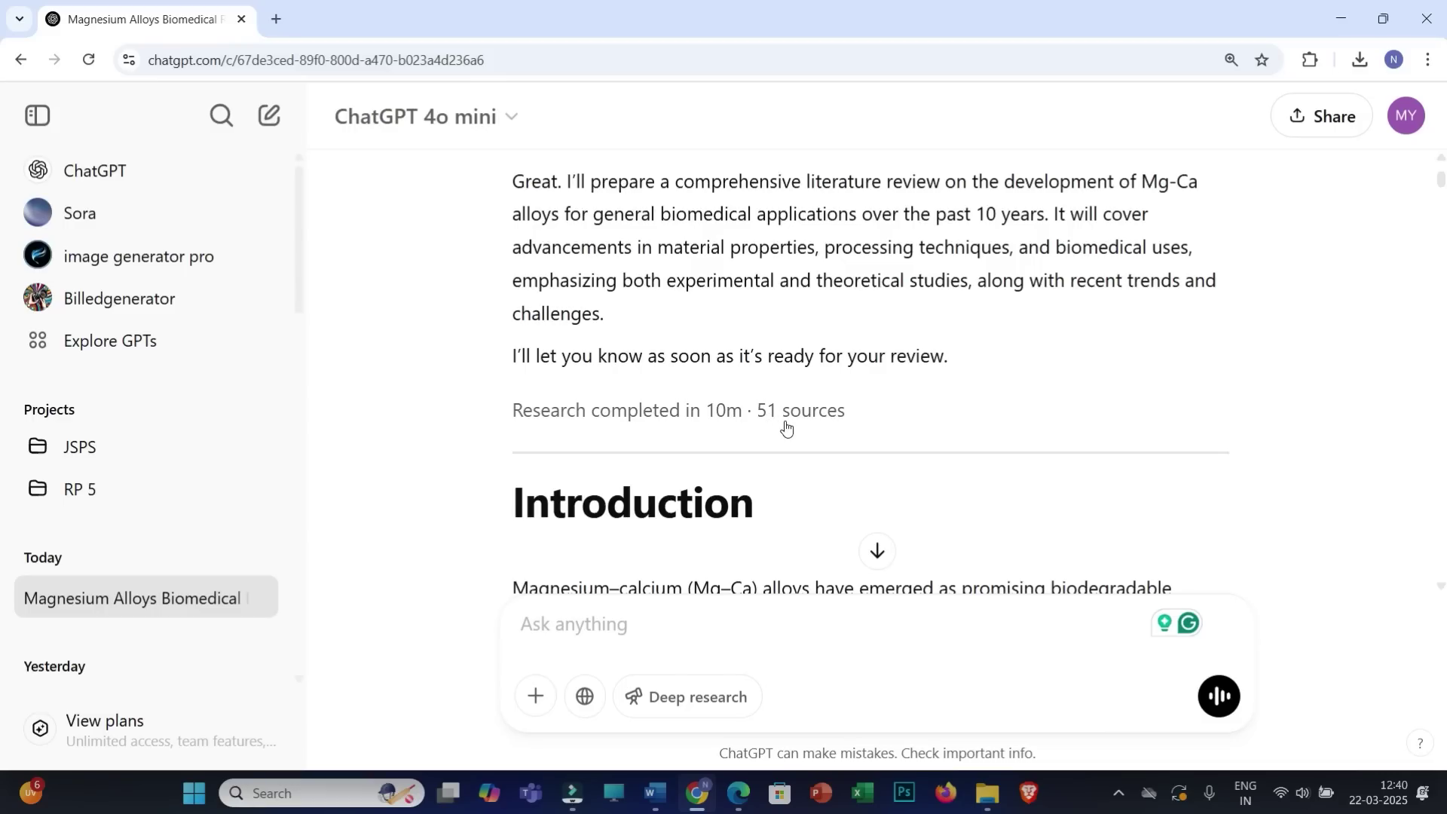
Read the Introduction of the generated Mg-Ca alloy review and skim through the rest of the text.
scroll(786, 427, down, 3)
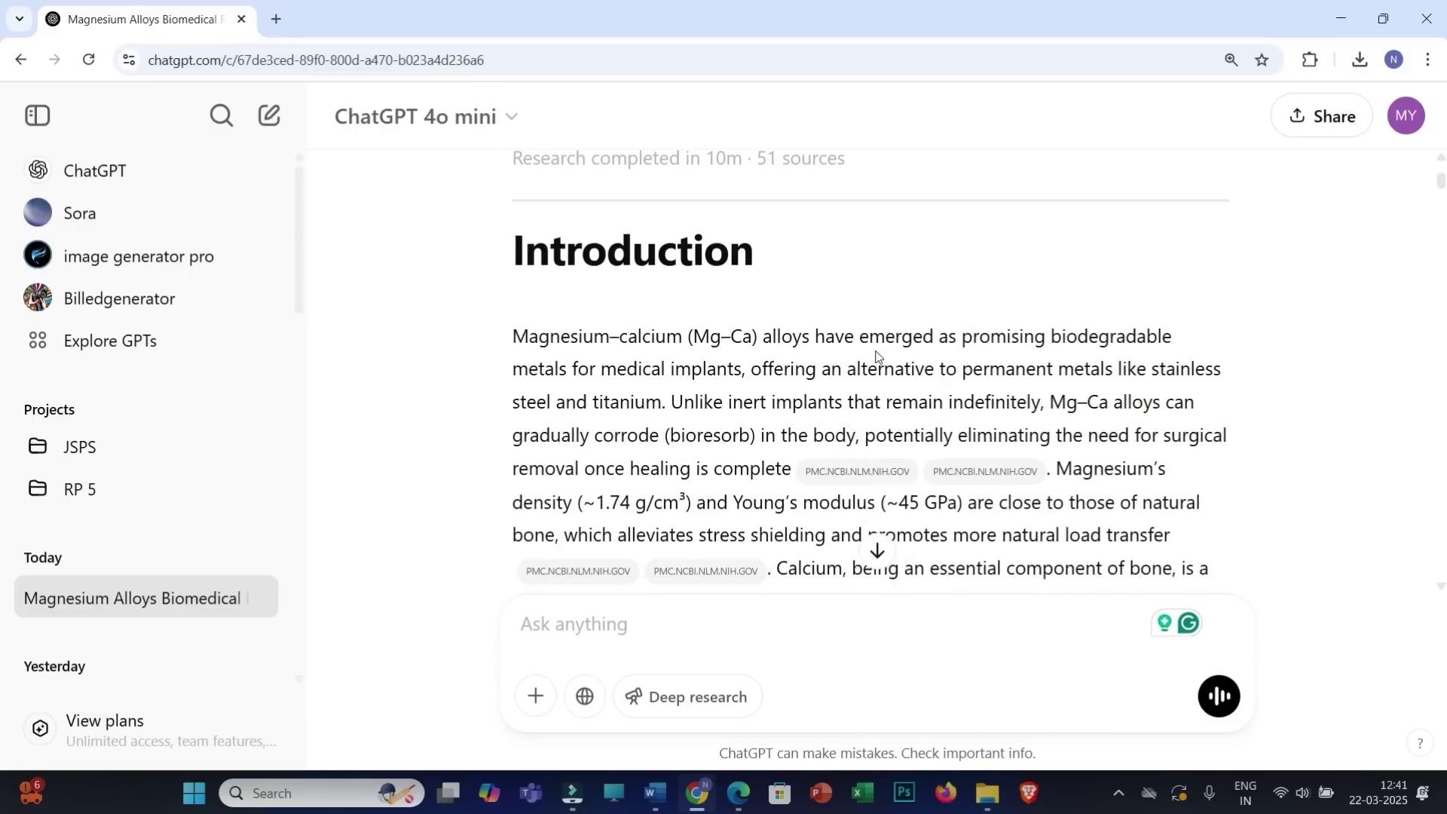
scroll(877, 356, down, 2)
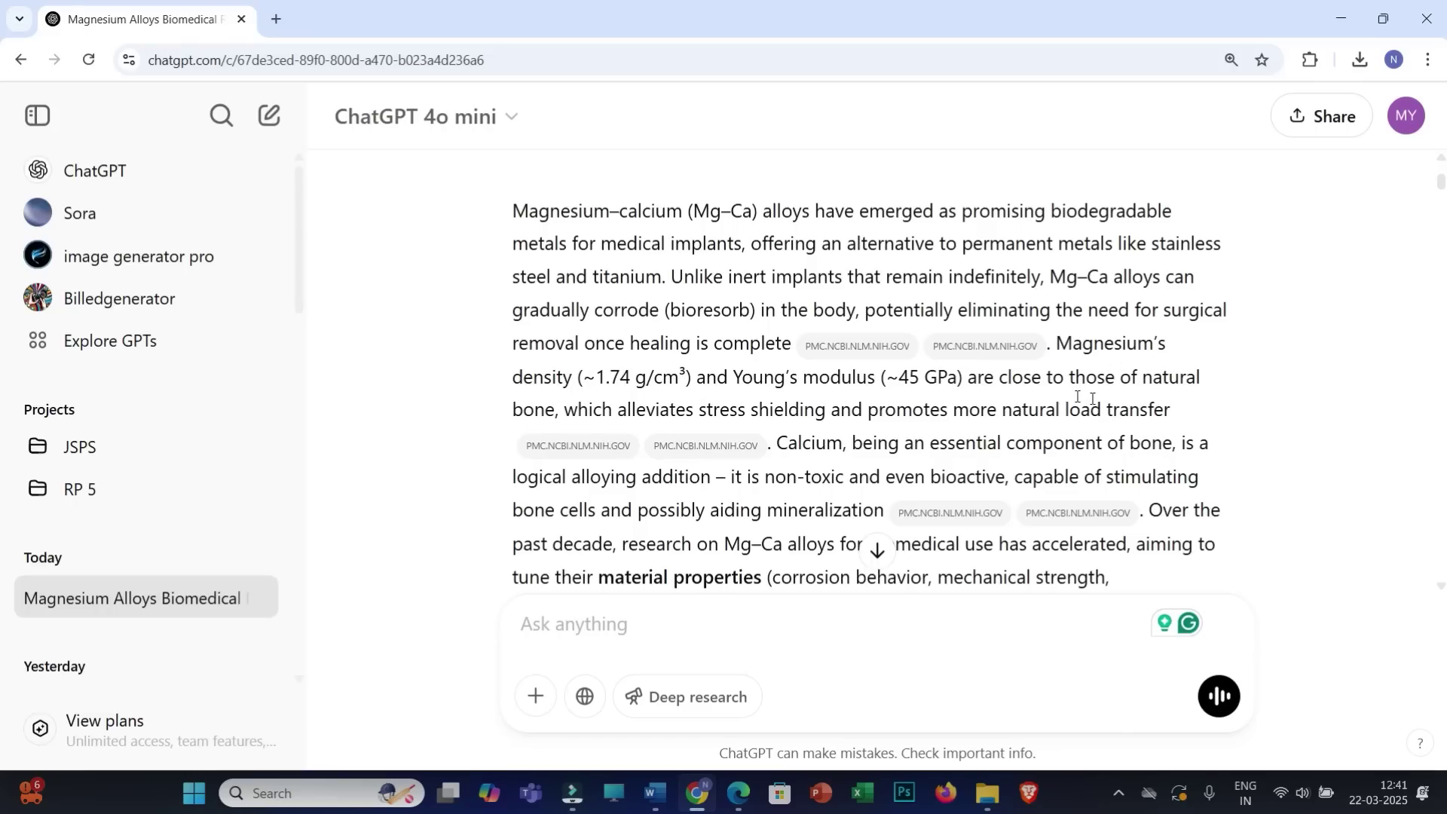
scroll(1045, 435, down, 3)
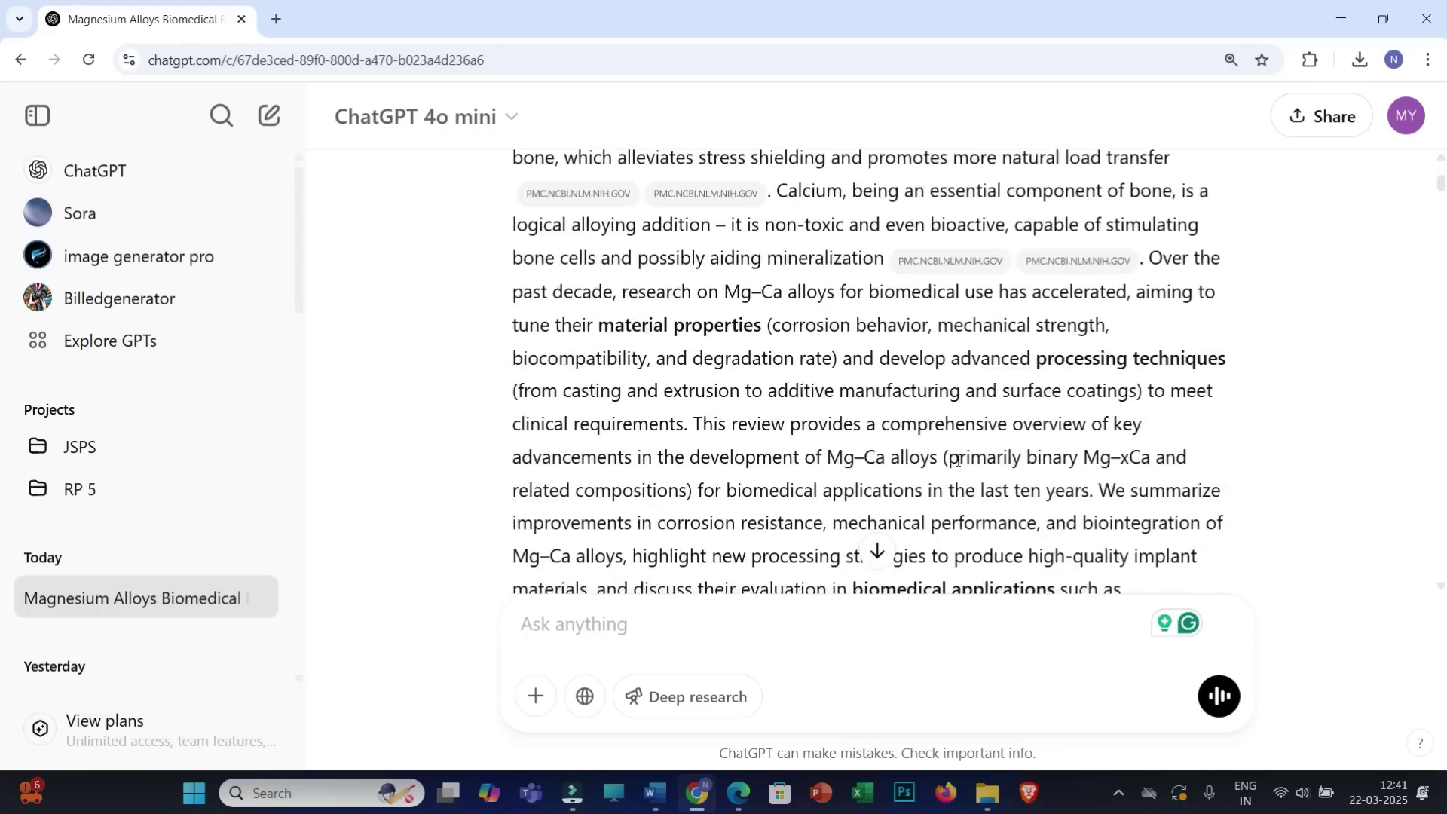
scroll(954, 460, up, 3)
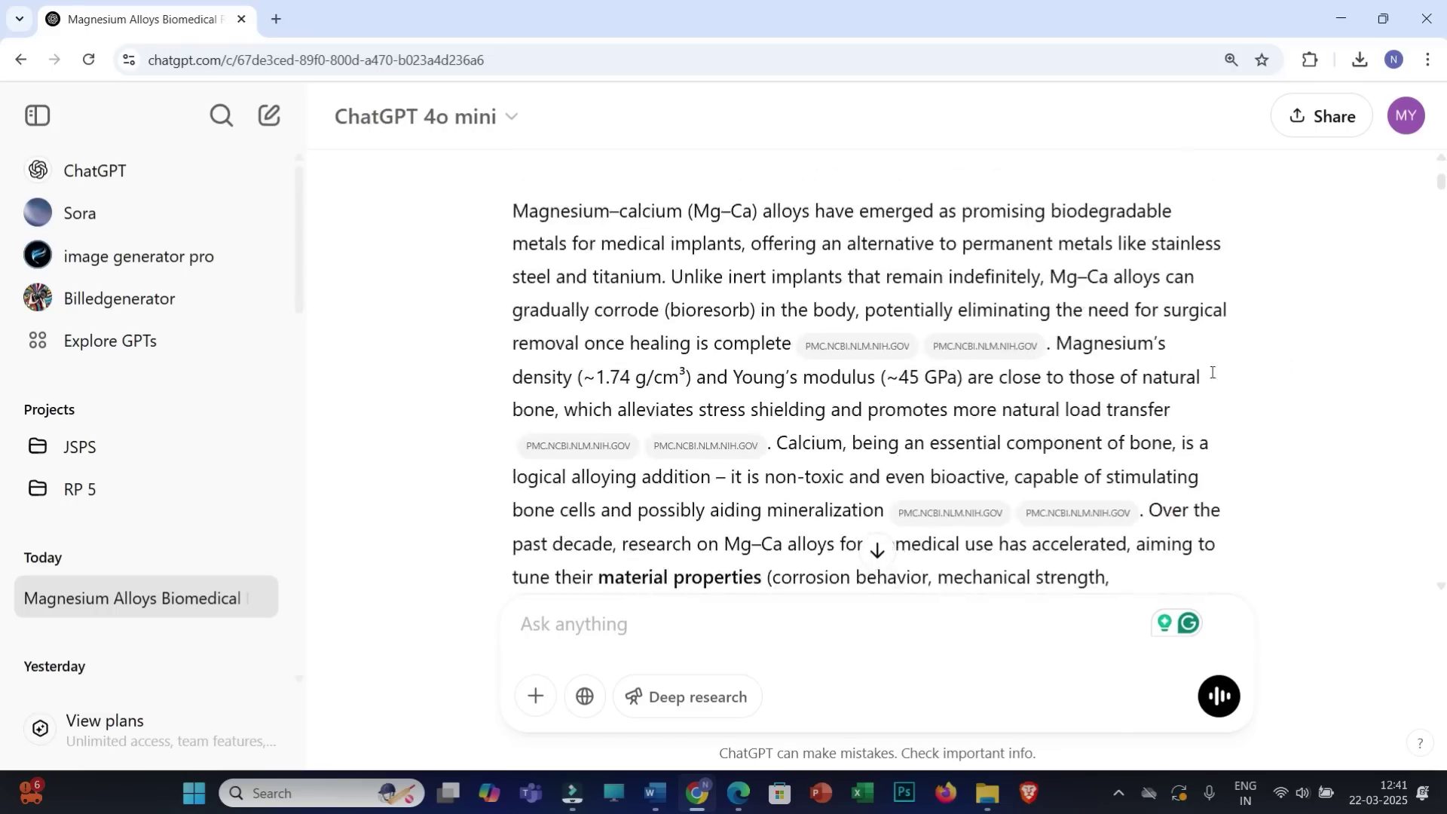
scroll(1326, 280, down, 3)
drag(1440, 183, 1440, 282)
drag(2, 286, 2, 408)
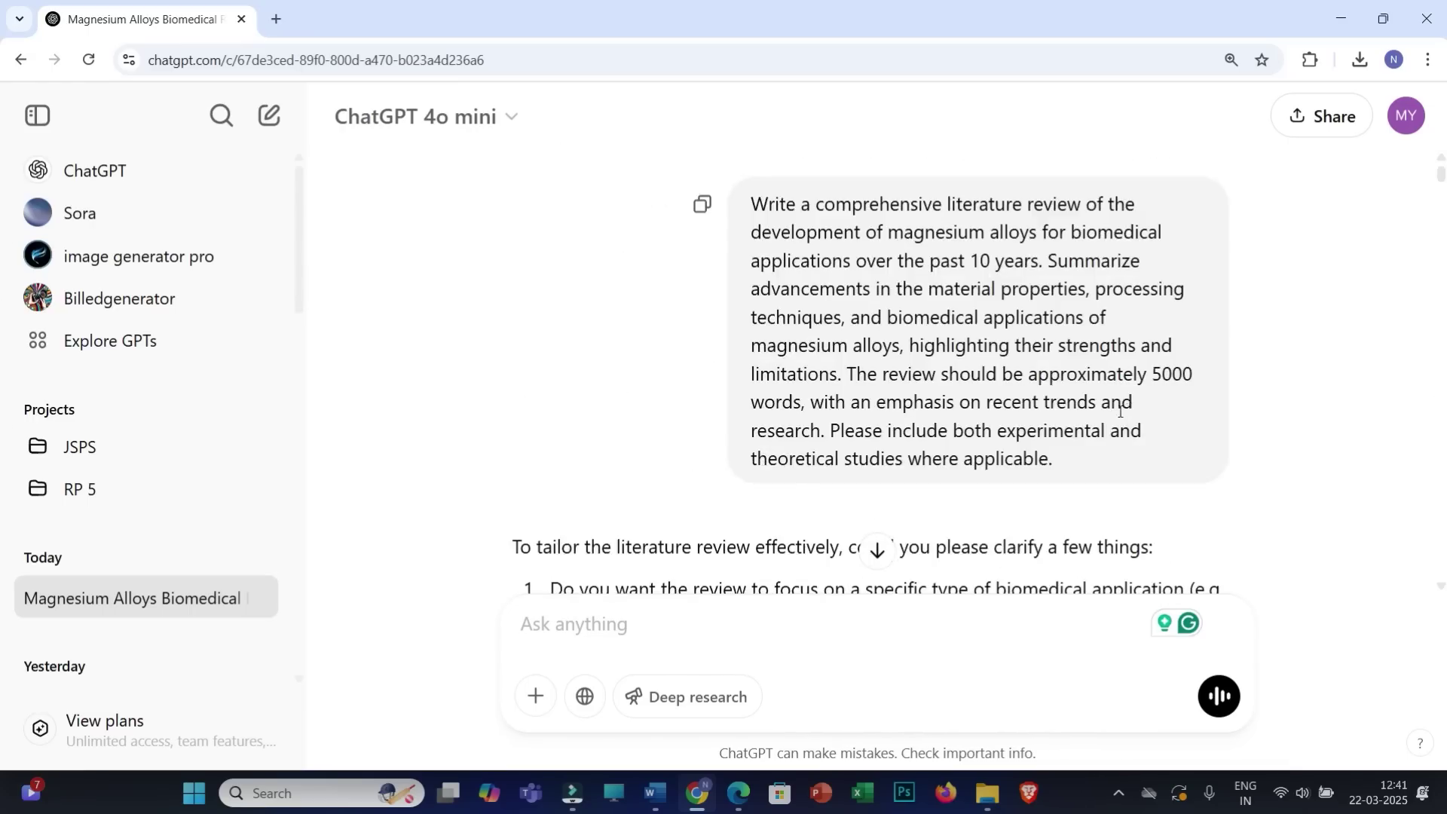
Examine the conversation from the original prompt through the cited Introduction to the corrosion section of Material Properties of Mg–Ca Alloys.
scroll(1048, 424, down, 4)
scroll(1038, 414, down, 8)
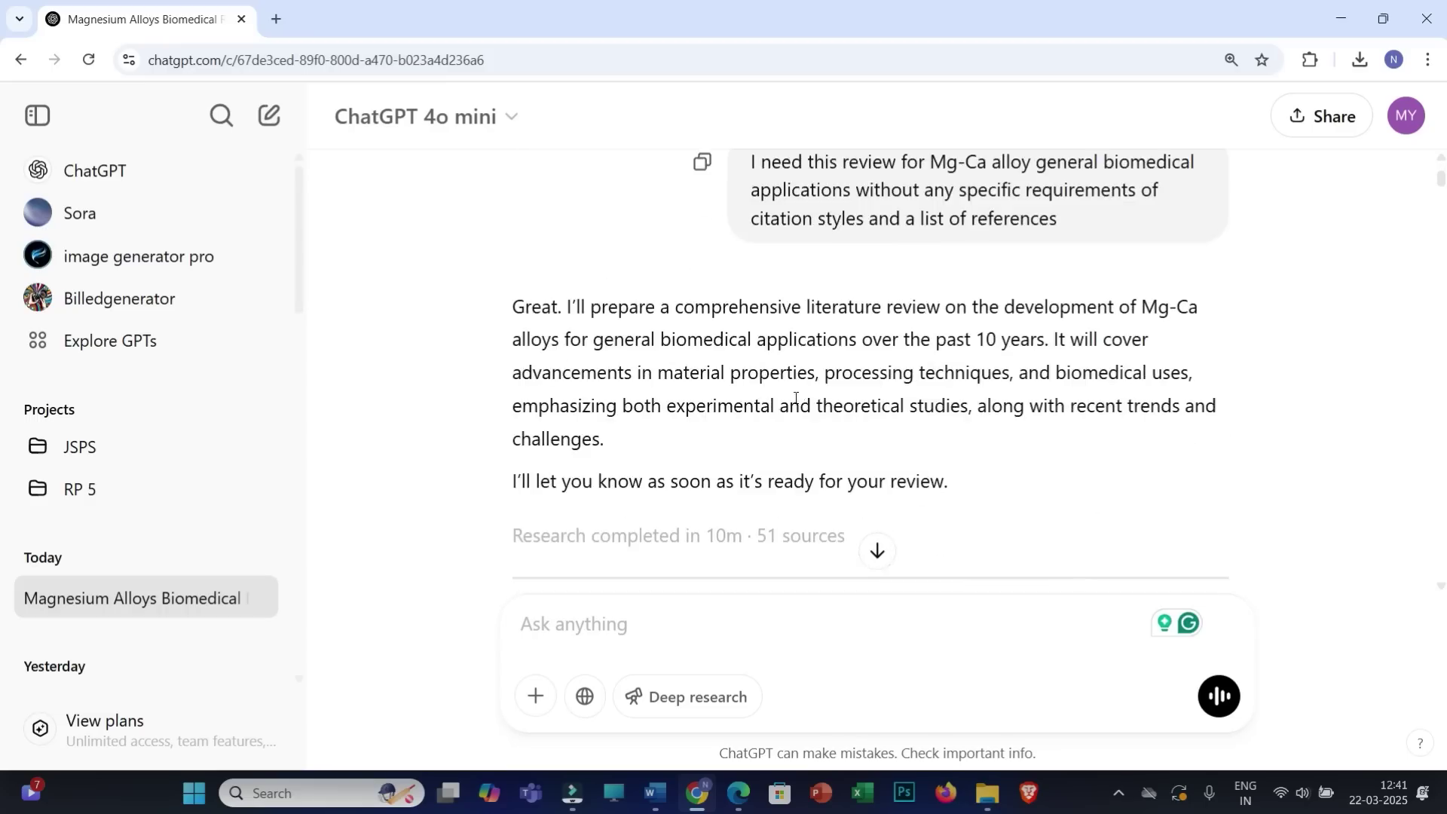
scroll(702, 385, down, 4)
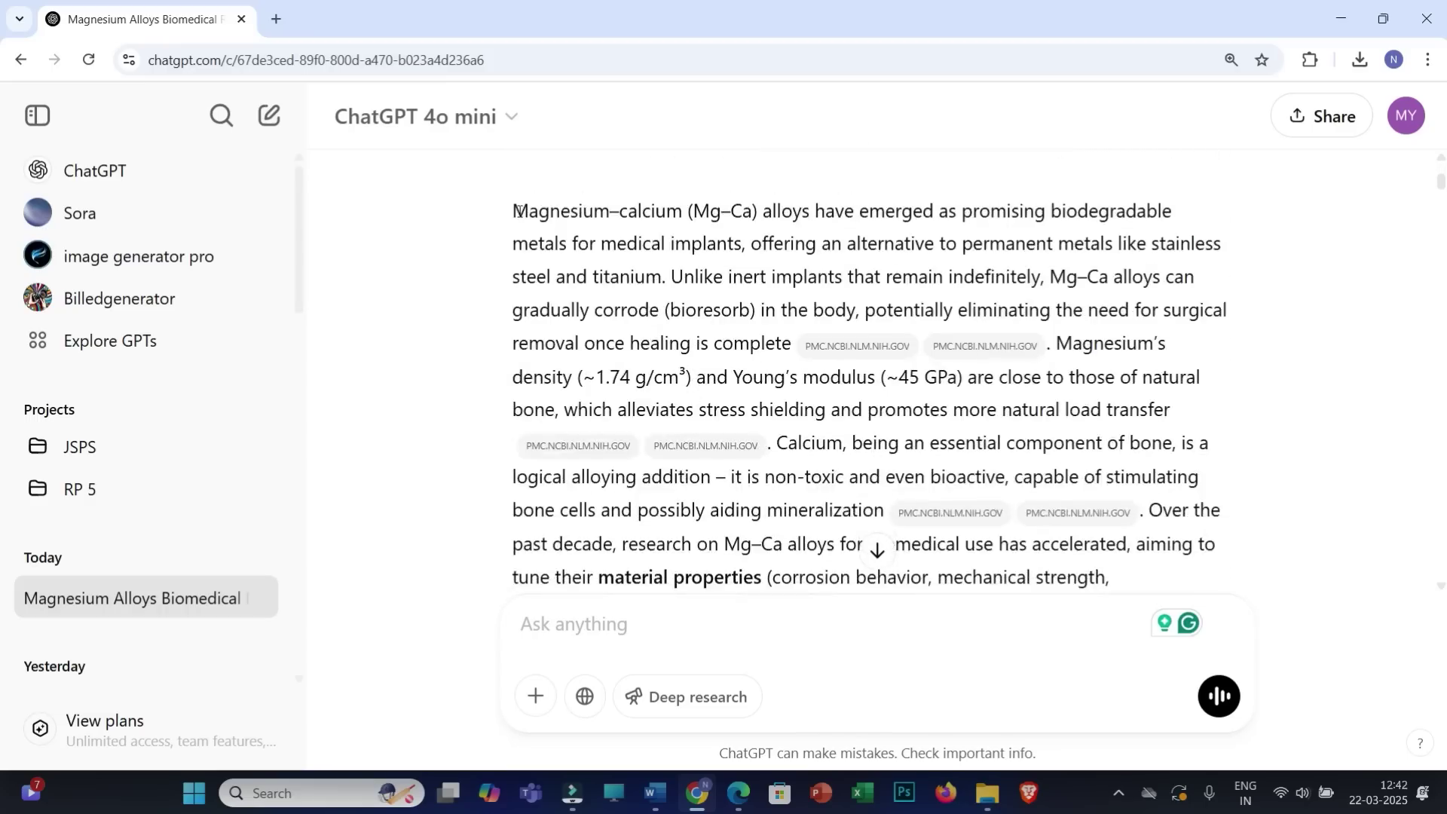
mouse_move(519, 211)
mouse_down()
mouse_move(554, 211)
mouse_move(666, 278)
mouse_move(730, 277)
mouse_move(885, 418)
mouse_up()
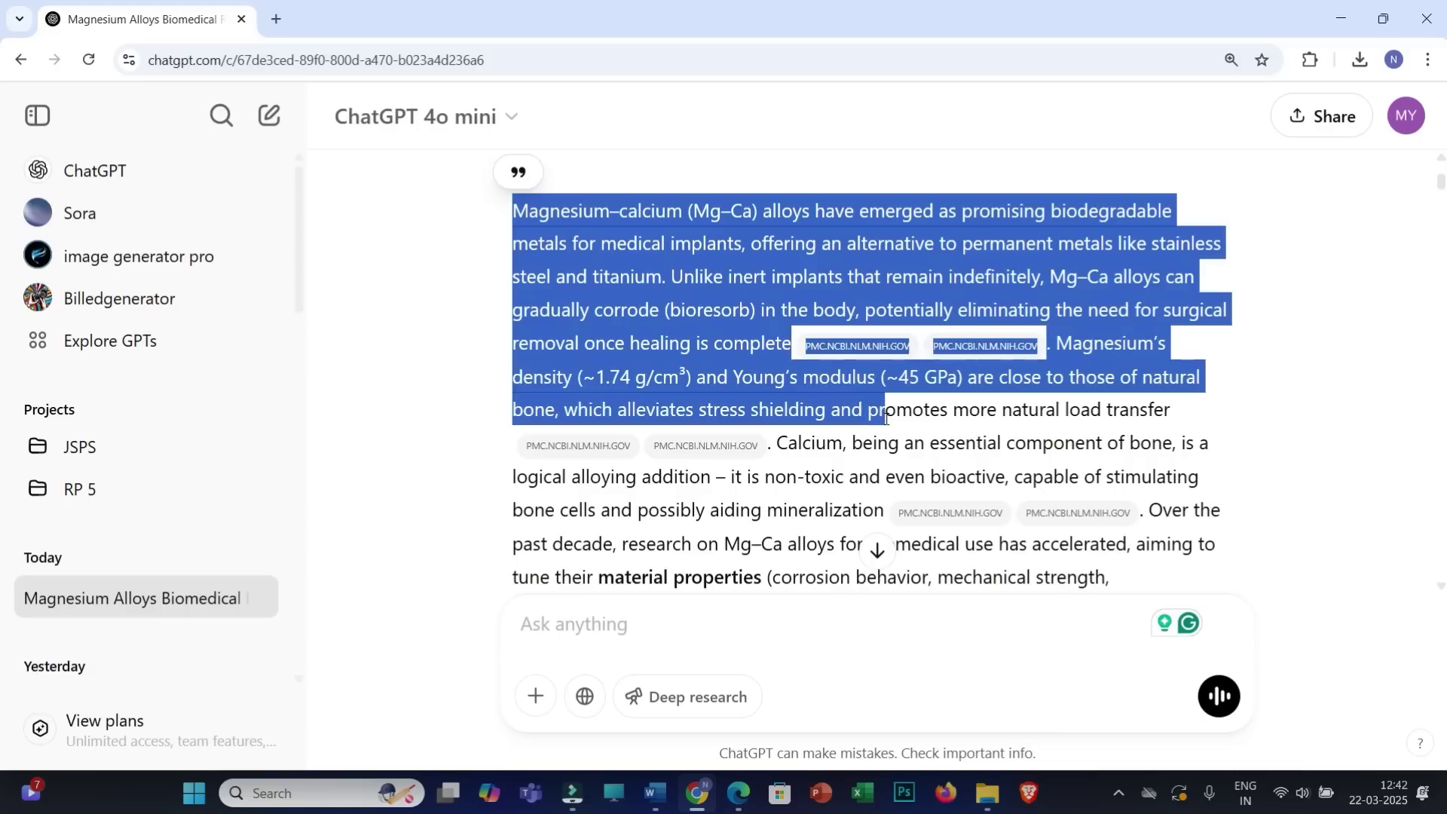
click(885, 418)
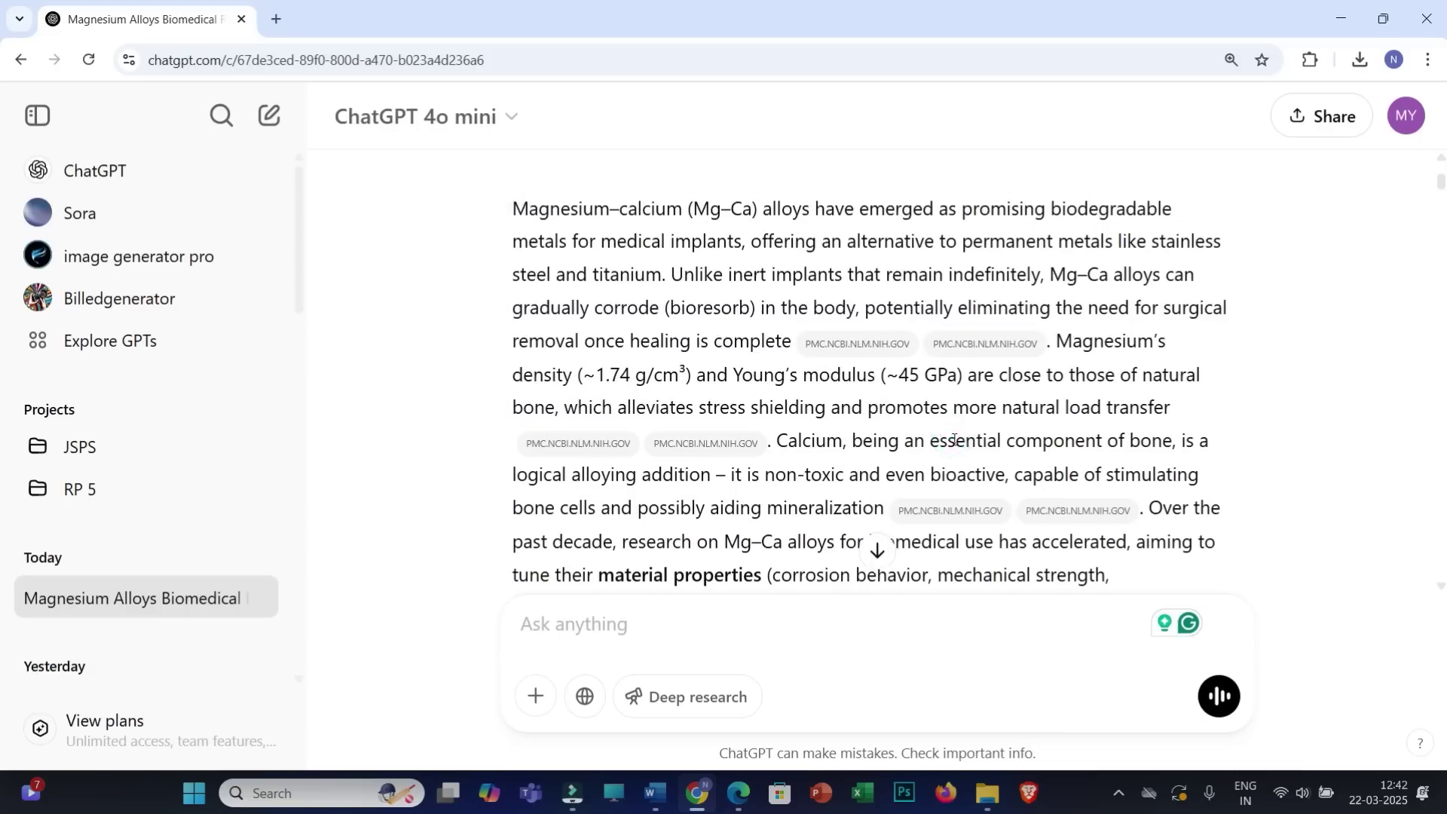
scroll(918, 443, down, 2)
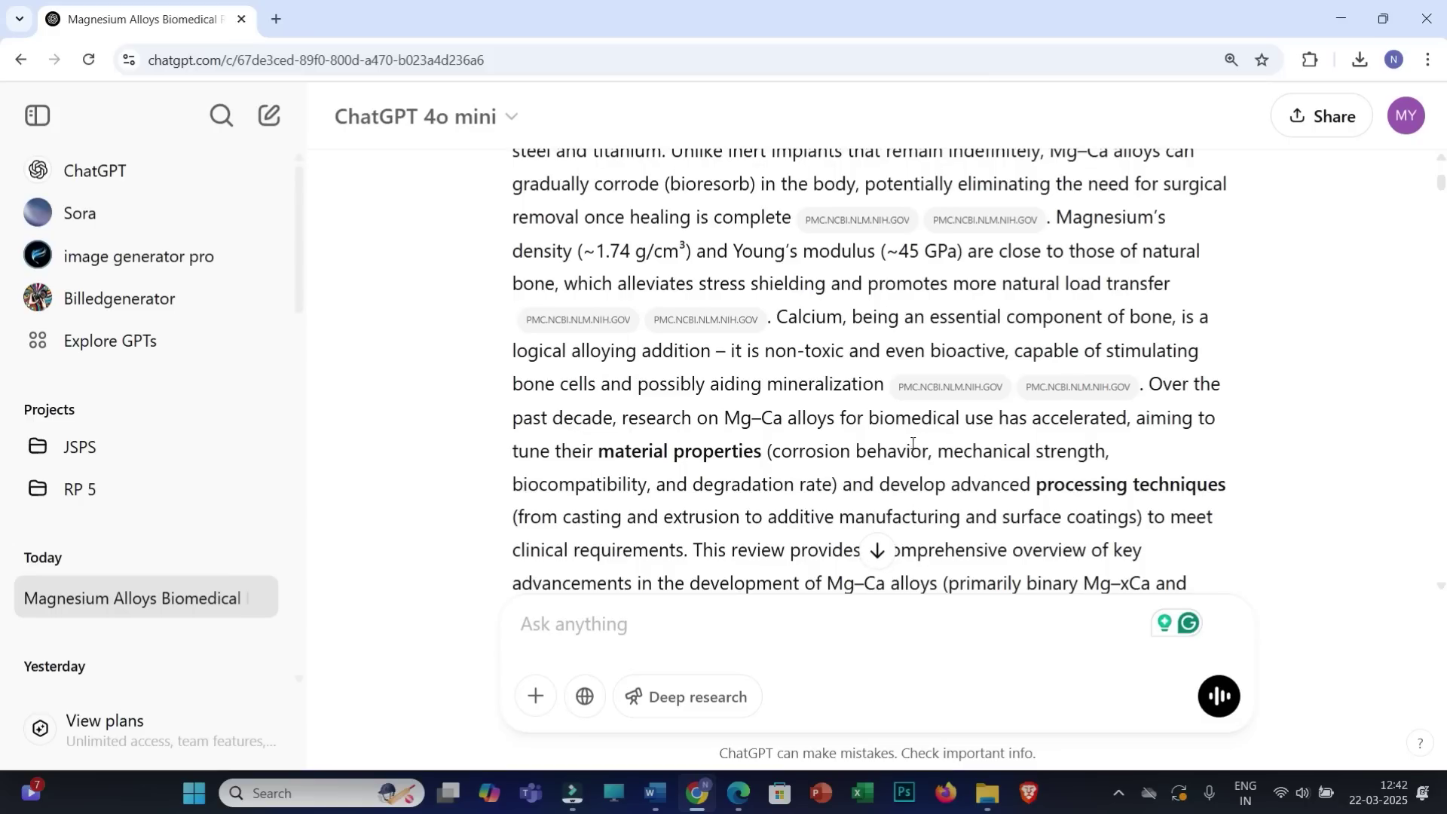
scroll(863, 470, down, 4)
scroll(847, 426, down, 5)
scroll(818, 437, down, 3)
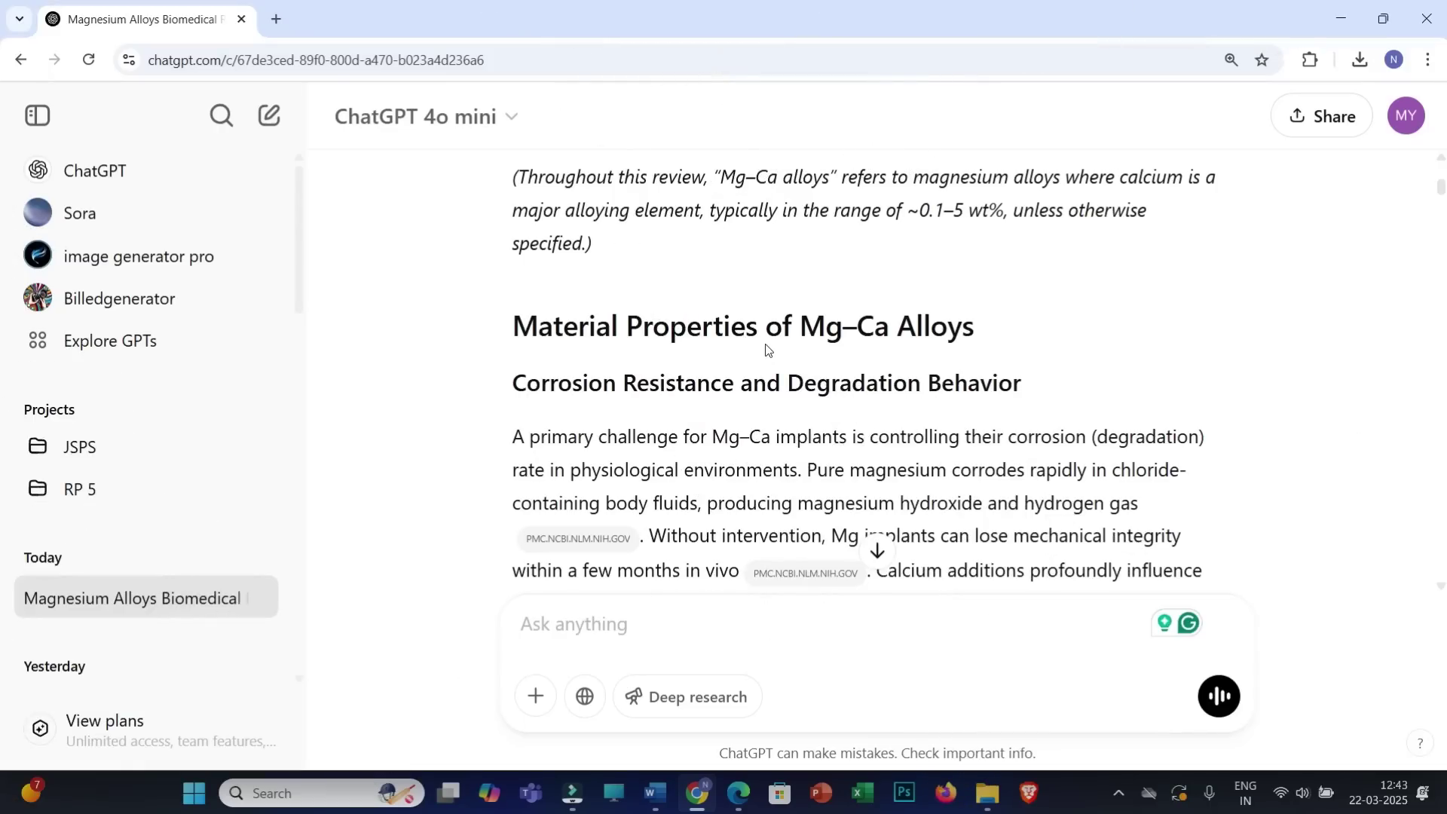
scroll(803, 360, down, 12)
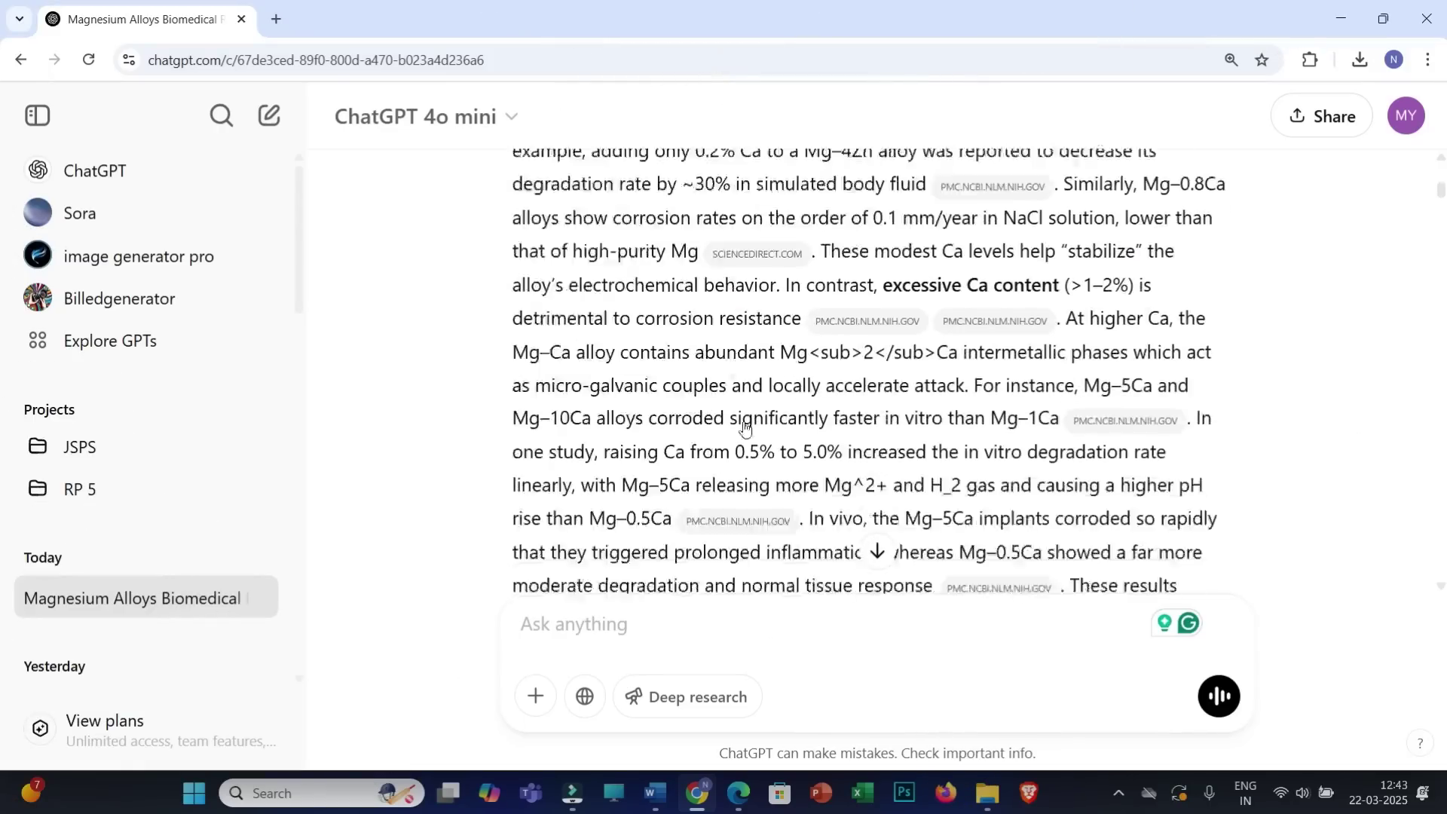
Switch to Document_1st in Word, open the similarity-Document_1st.docx PDF from New folder, and examine its originality report.
click(655, 799)
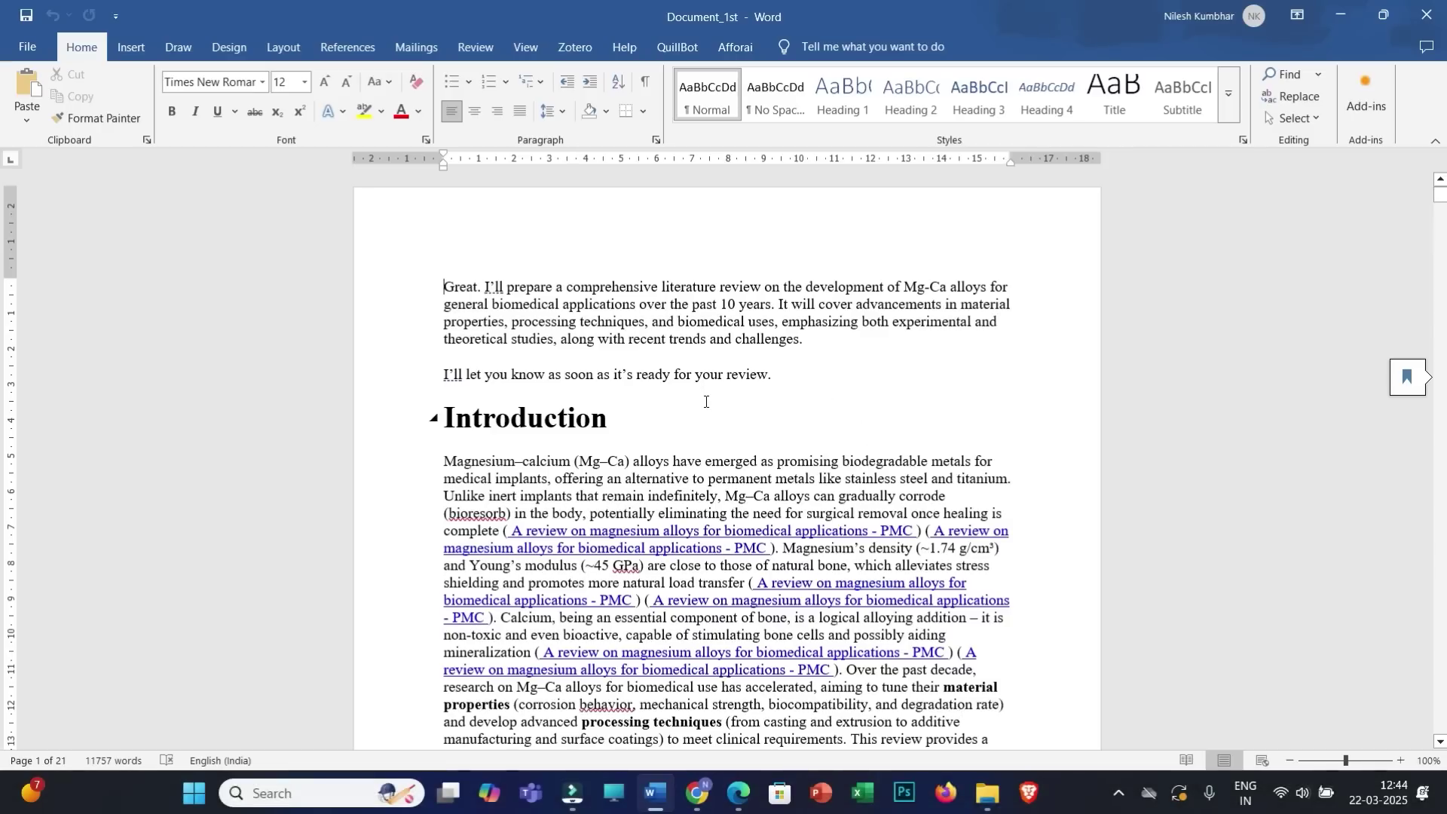
mouse_move(987, 793)
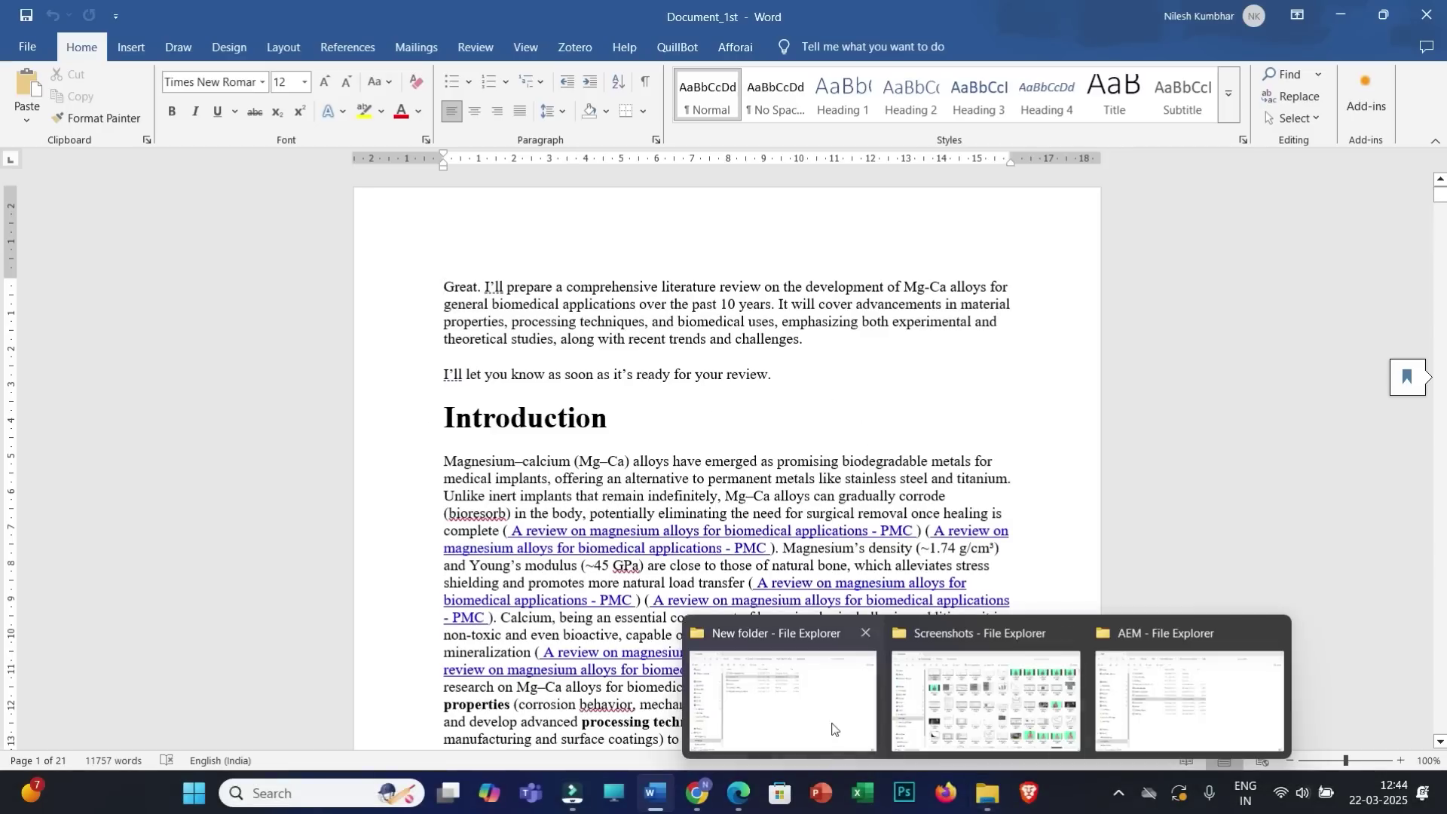
click(809, 699)
double_click(413, 314)
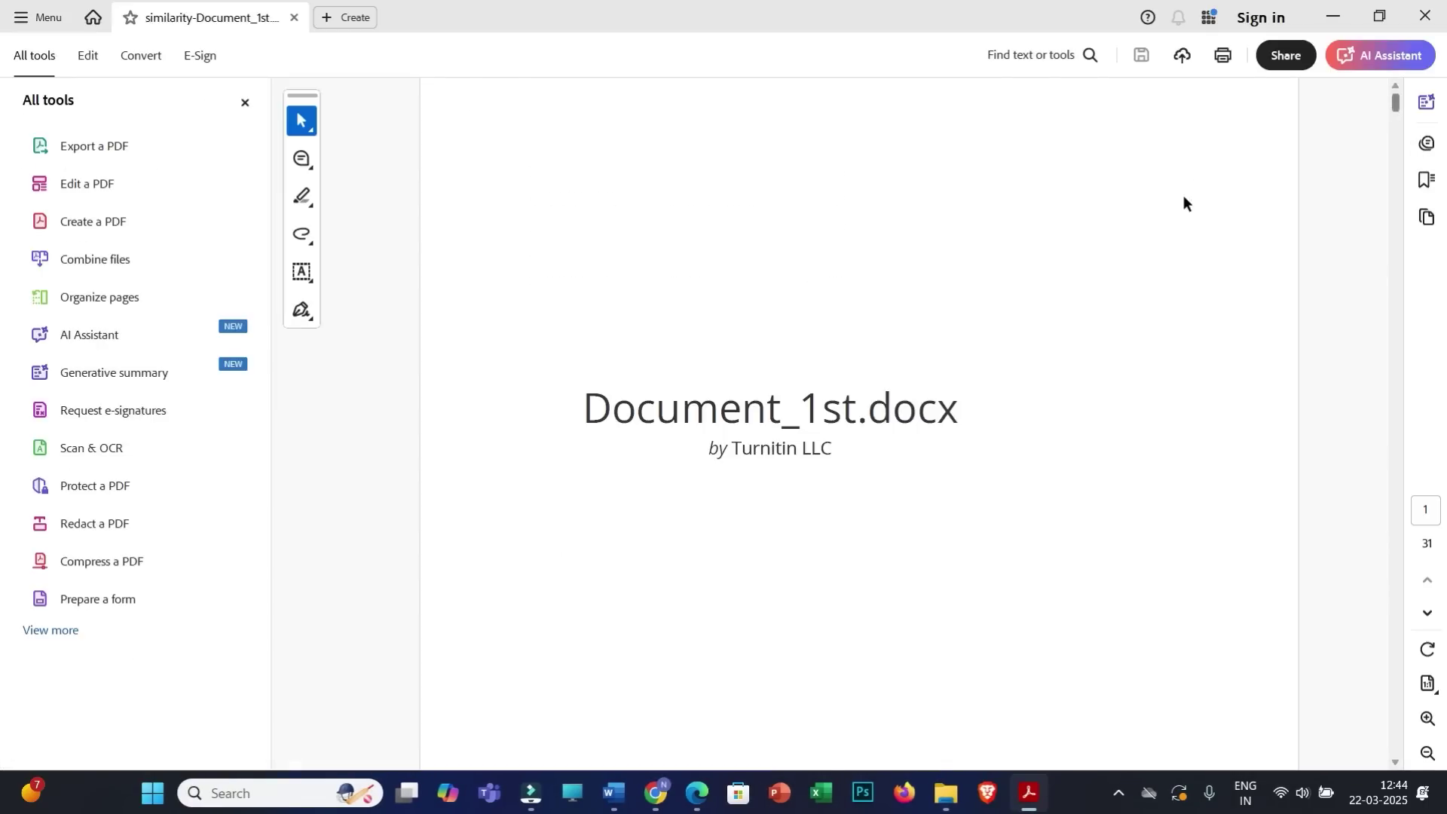
ctrl+scroll(1092, 255, up, 2)
drag(1395, 125, 650, 562)
scroll(463, 488, down, 3)
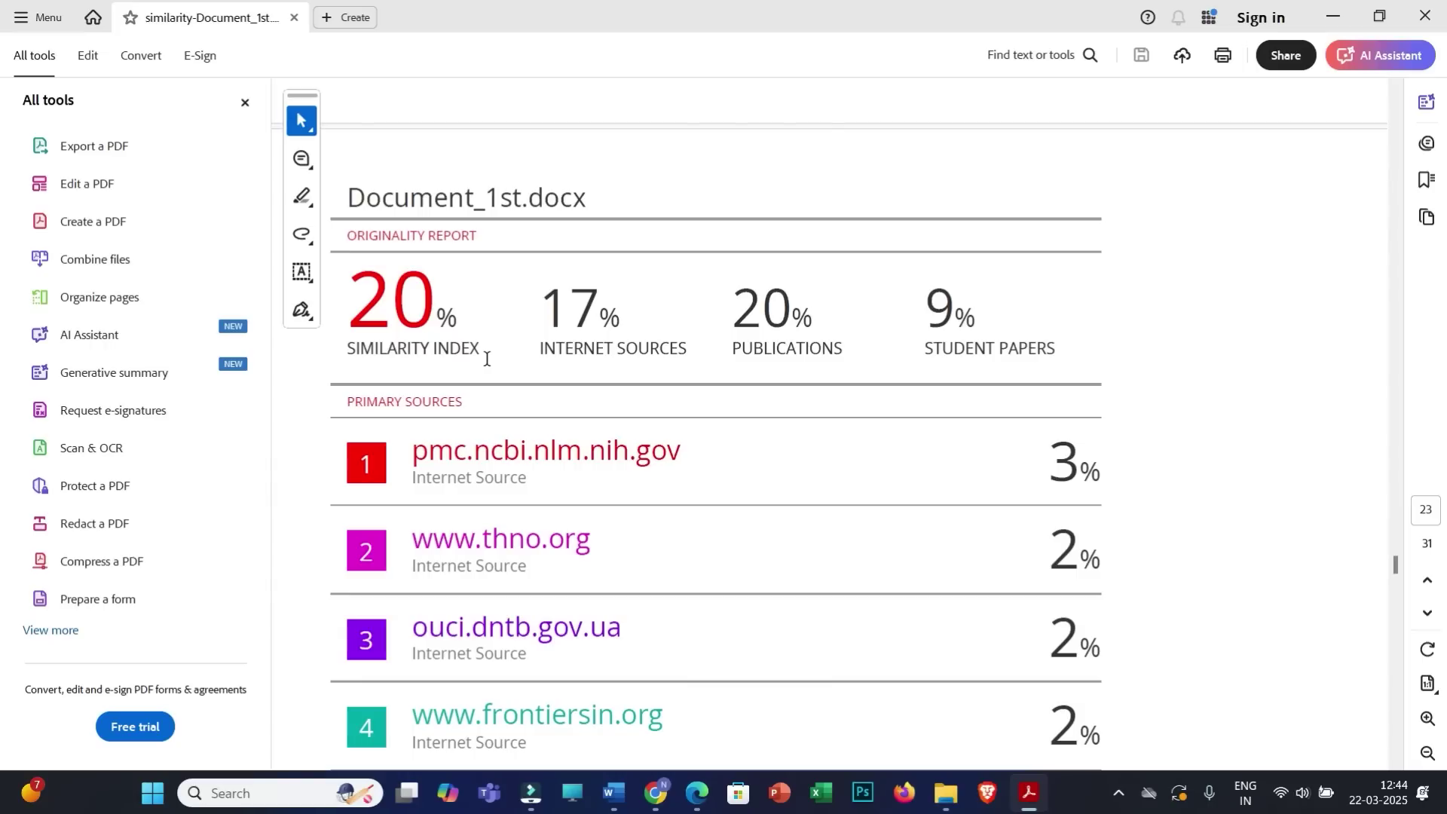
Open the AI-Document_1st.docx PDF from New folder and examine its Turnitin cover page and AI writing overview.
mouse_move(945, 792)
click(753, 716)
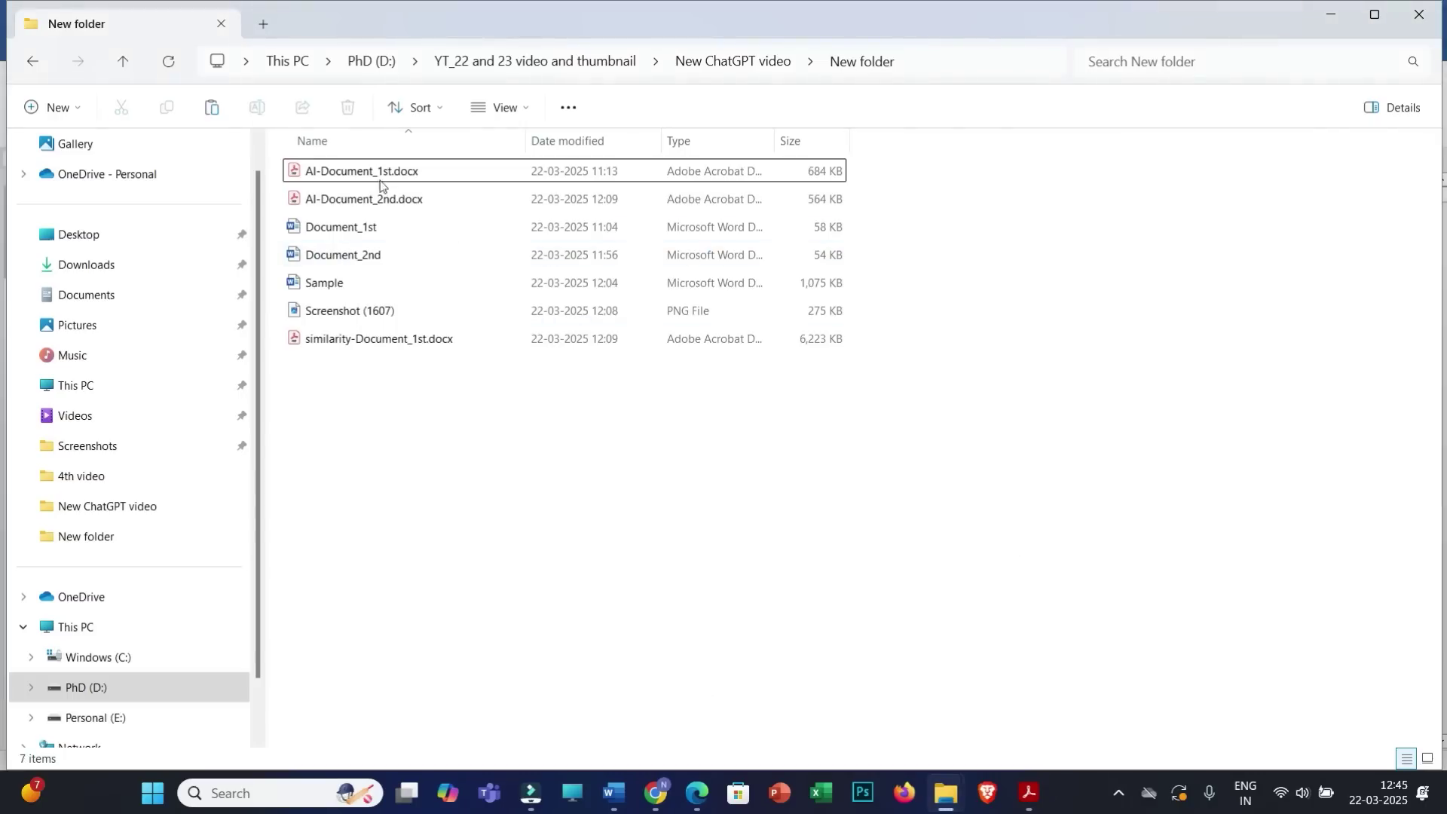
double_click(380, 179)
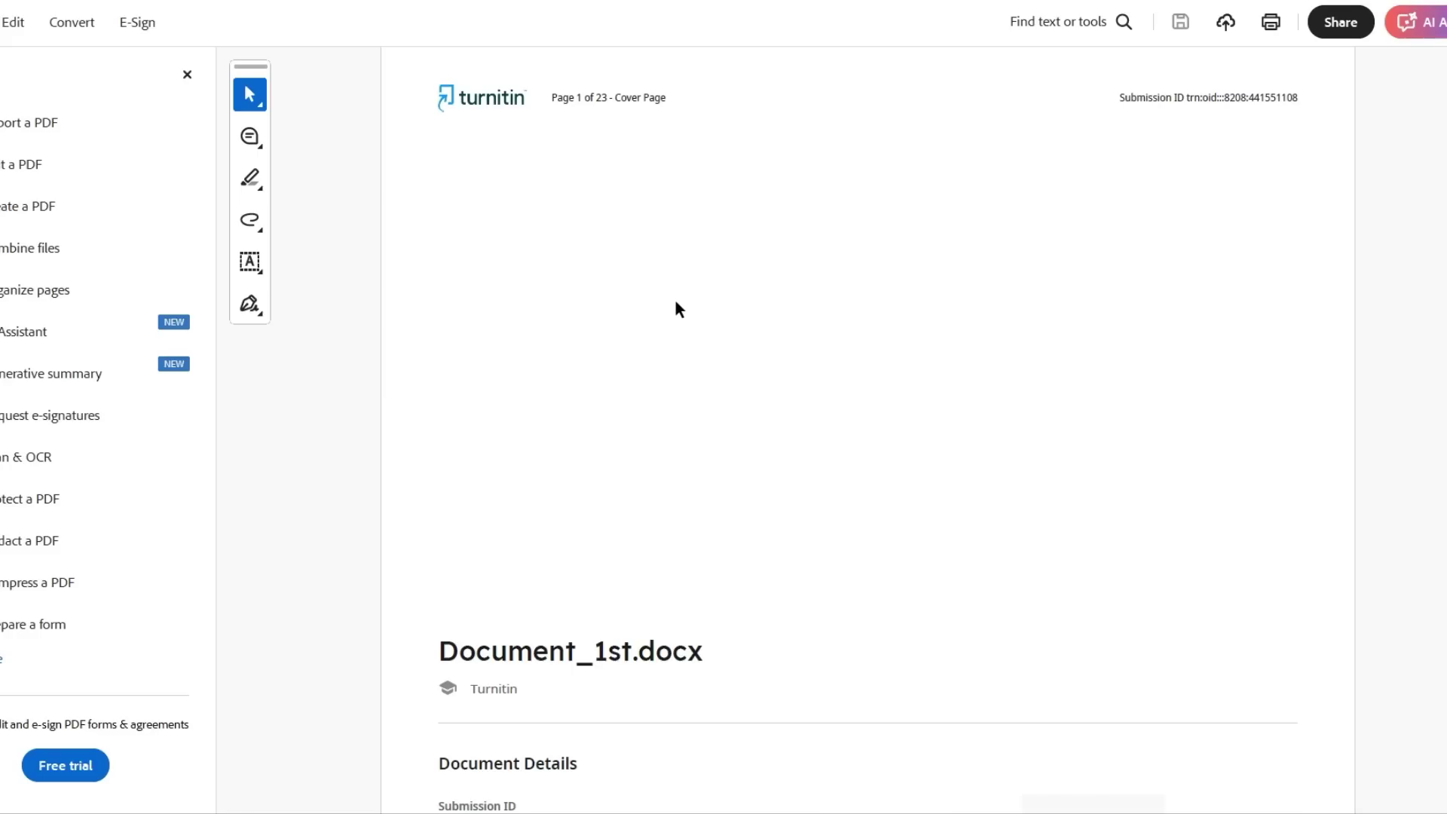
scroll(675, 300, down, 5)
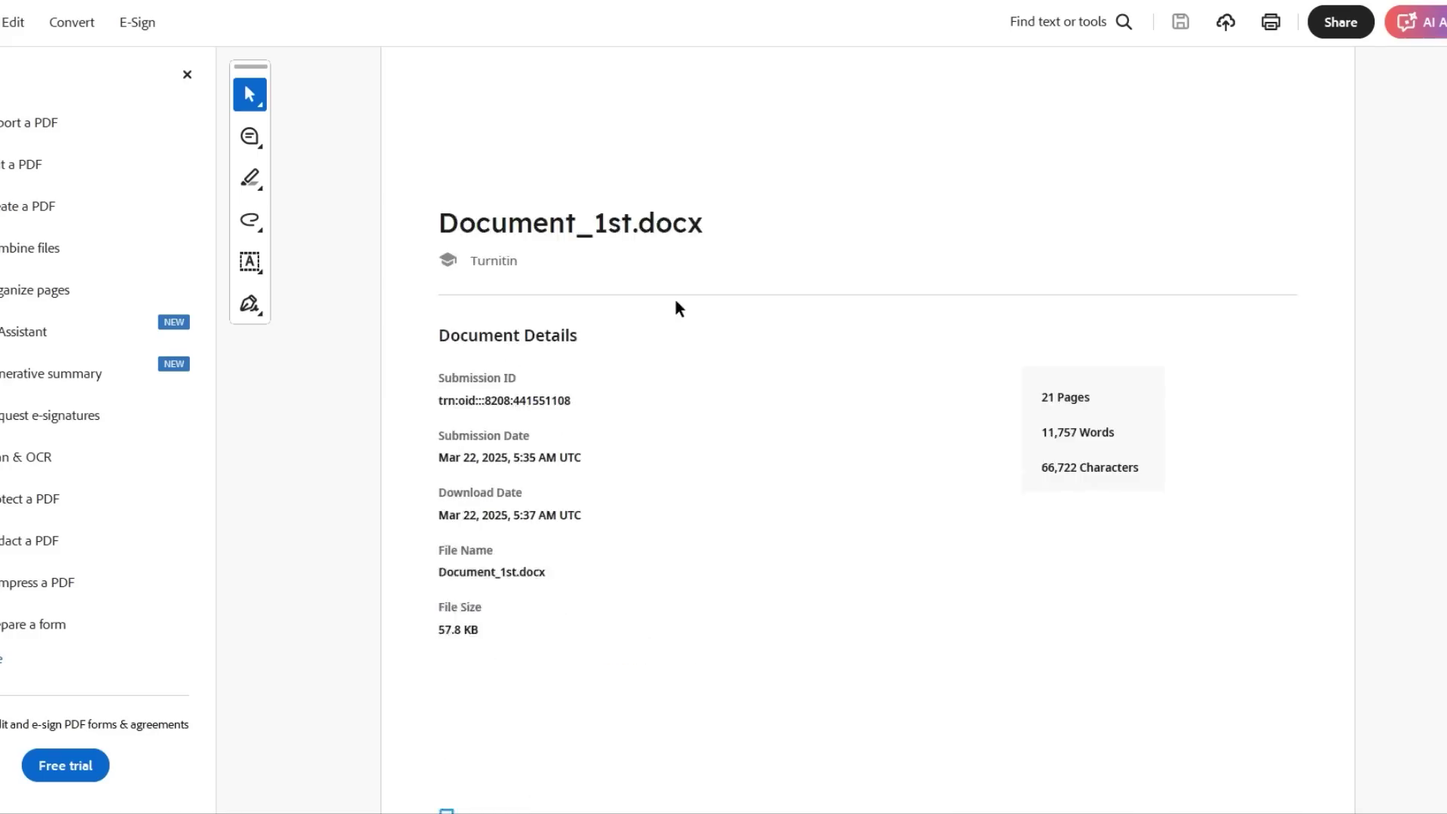
scroll(674, 301, down, 6)
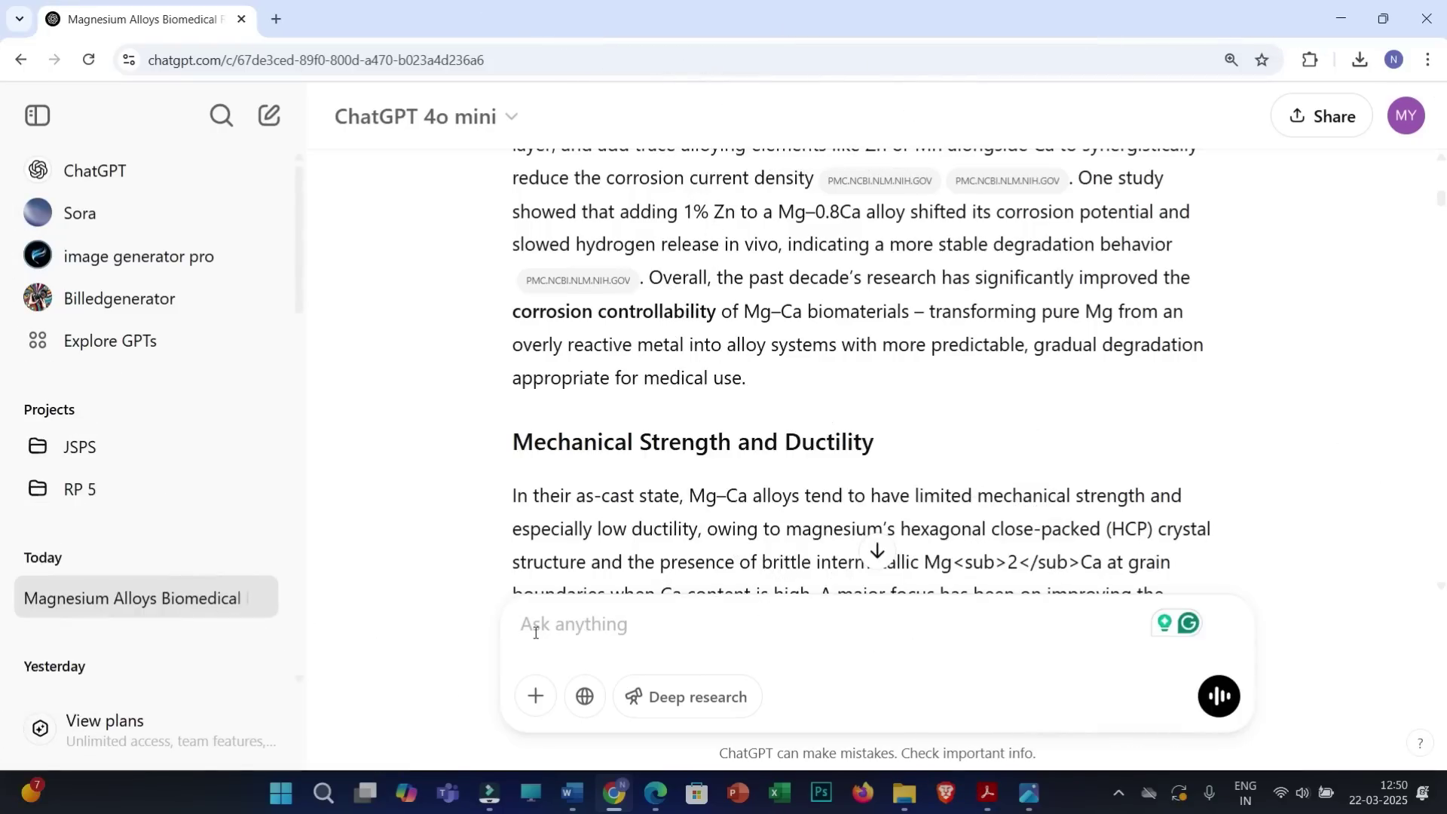
Draft a prompt for a 5000-word magnesium alloy review using only peer-reviewed journal research articles, and compare it with the original prompt and follow-up questions.
click(535, 632)
text(Write a detailed literature review on the development of magnesium alloys for biomedical applications over the past 10 years, focusing exclusively on peer-reviewed journal research articles. The review should cover advancements in material properties, processing methods, and various biomedical applications of magnesium alloys. Please focus on studies that have been published in high-impact, peer-reviewed journals, summarizing key findings and trends. The review should be about 5000 words, with emphasis on recent, relevant research)
scroll(1193, 415, up, 10)
scroll(1139, 321, up, 15)
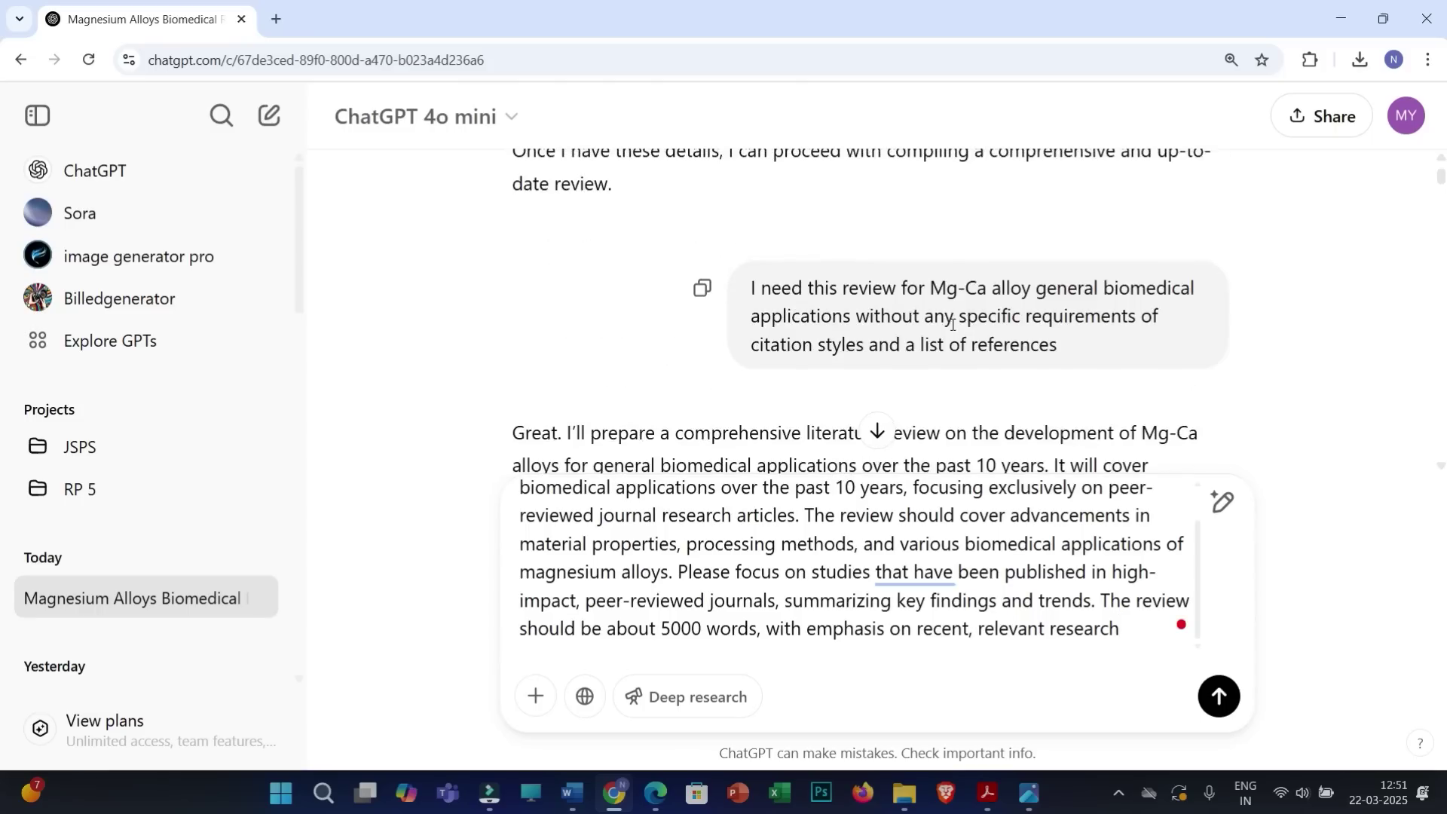
scroll(991, 309, up, 3)
scroll(1013, 302, up, 5)
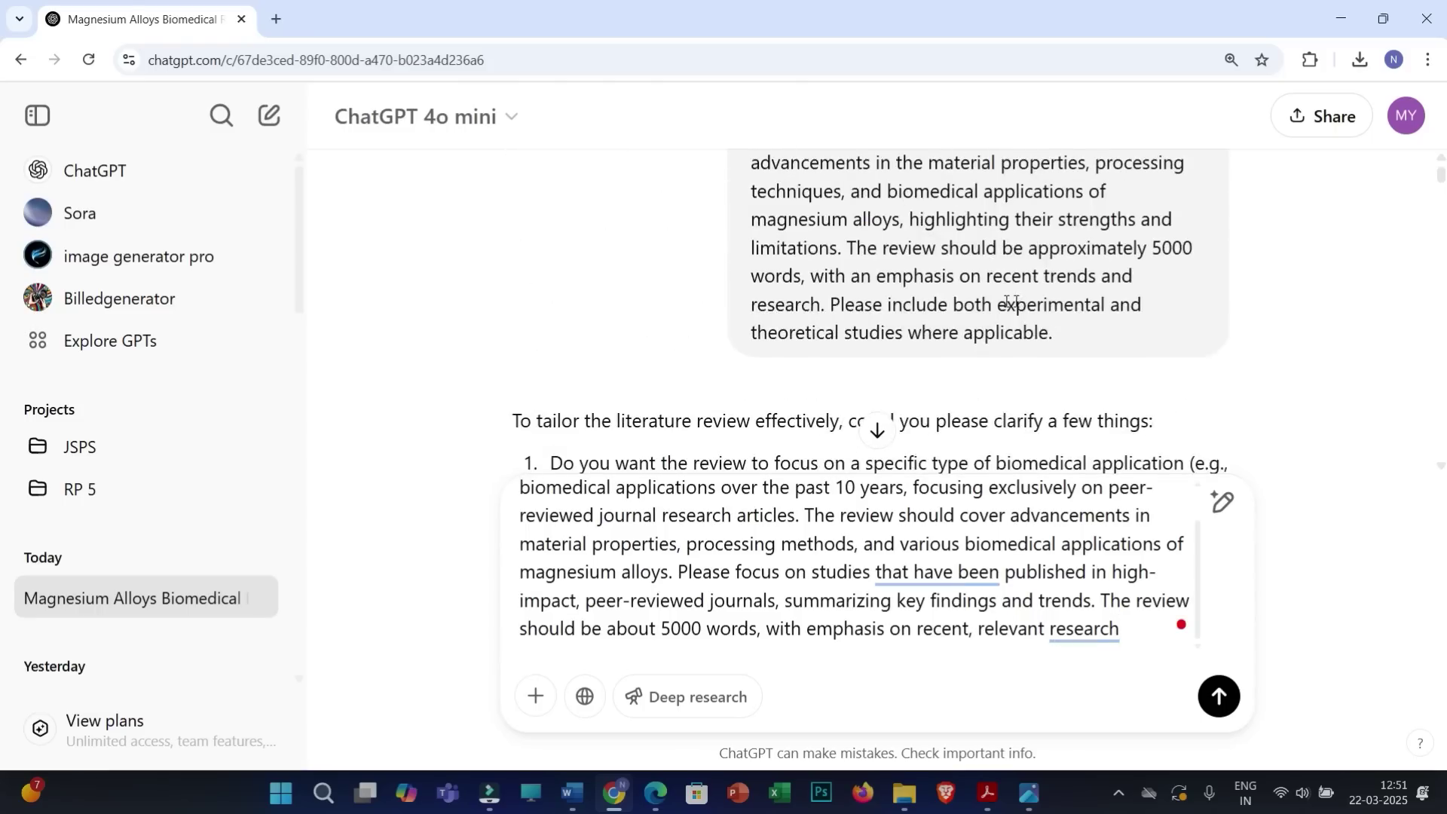
scroll(1031, 297, down, 12)
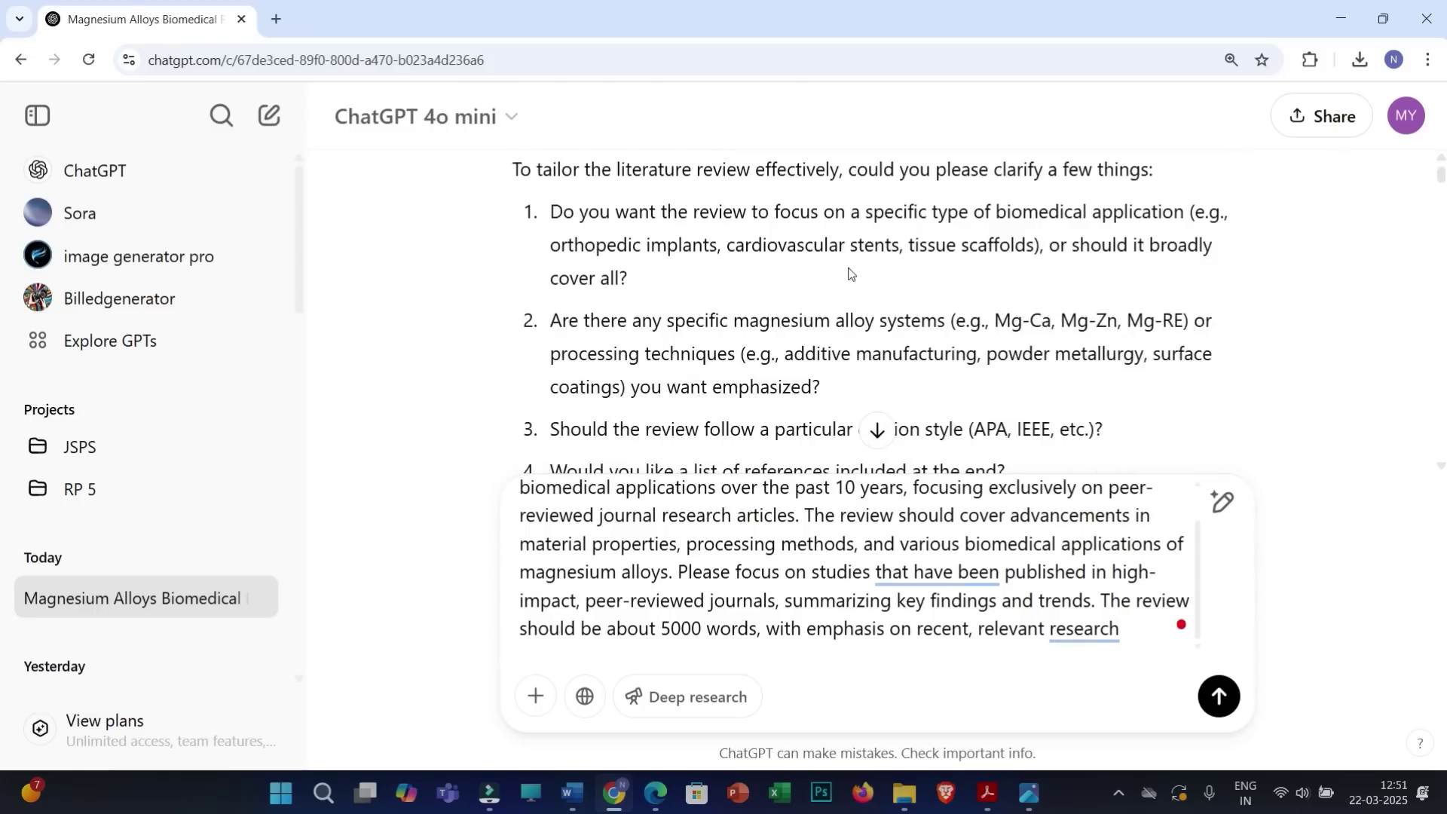
scroll(875, 260, down, 5)
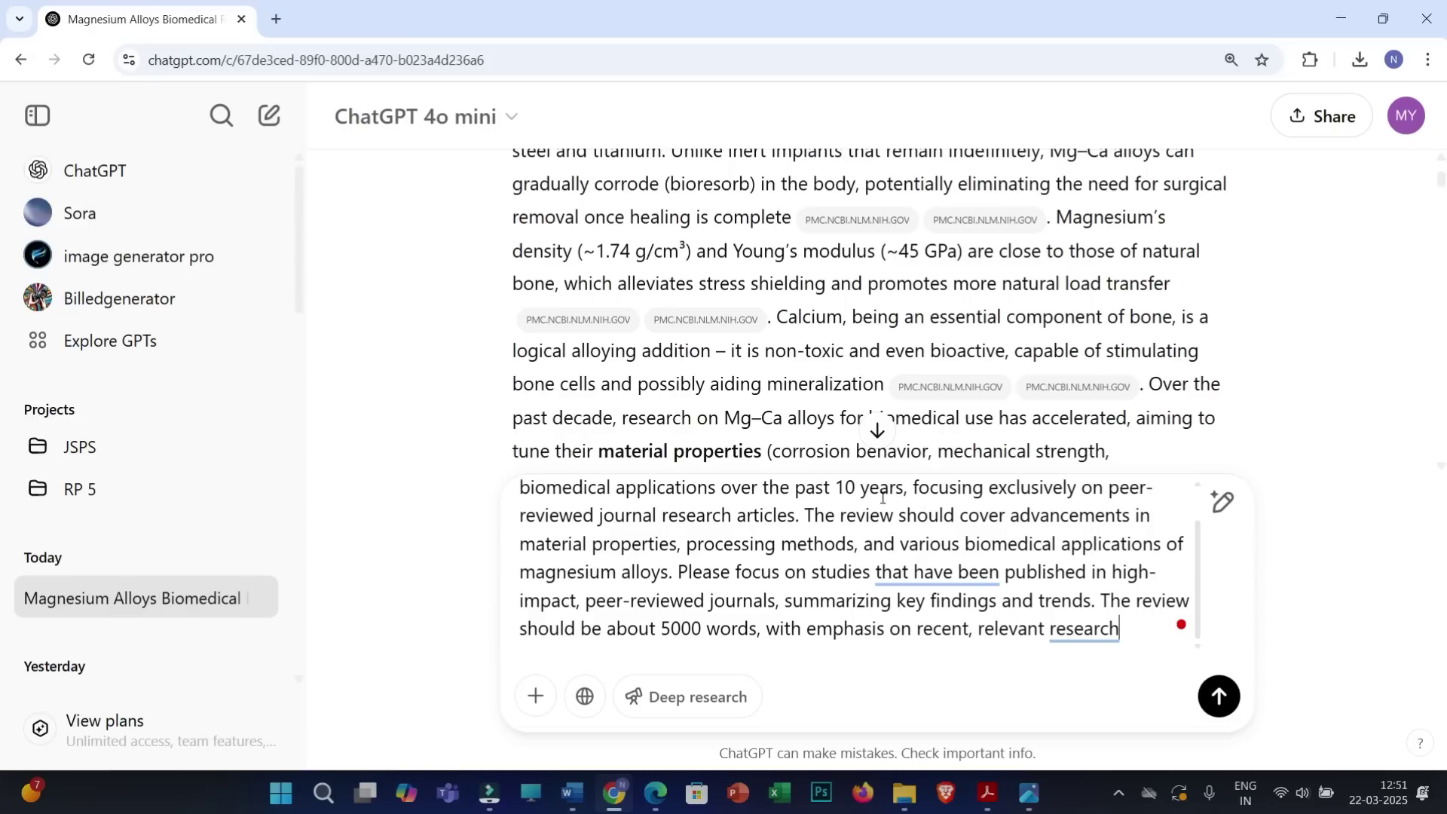
Reread the draft prompt, highlighting its sentence on high-impact, peer-reviewed journals, and clear the whole draft.
scroll(635, 516, up, 1)
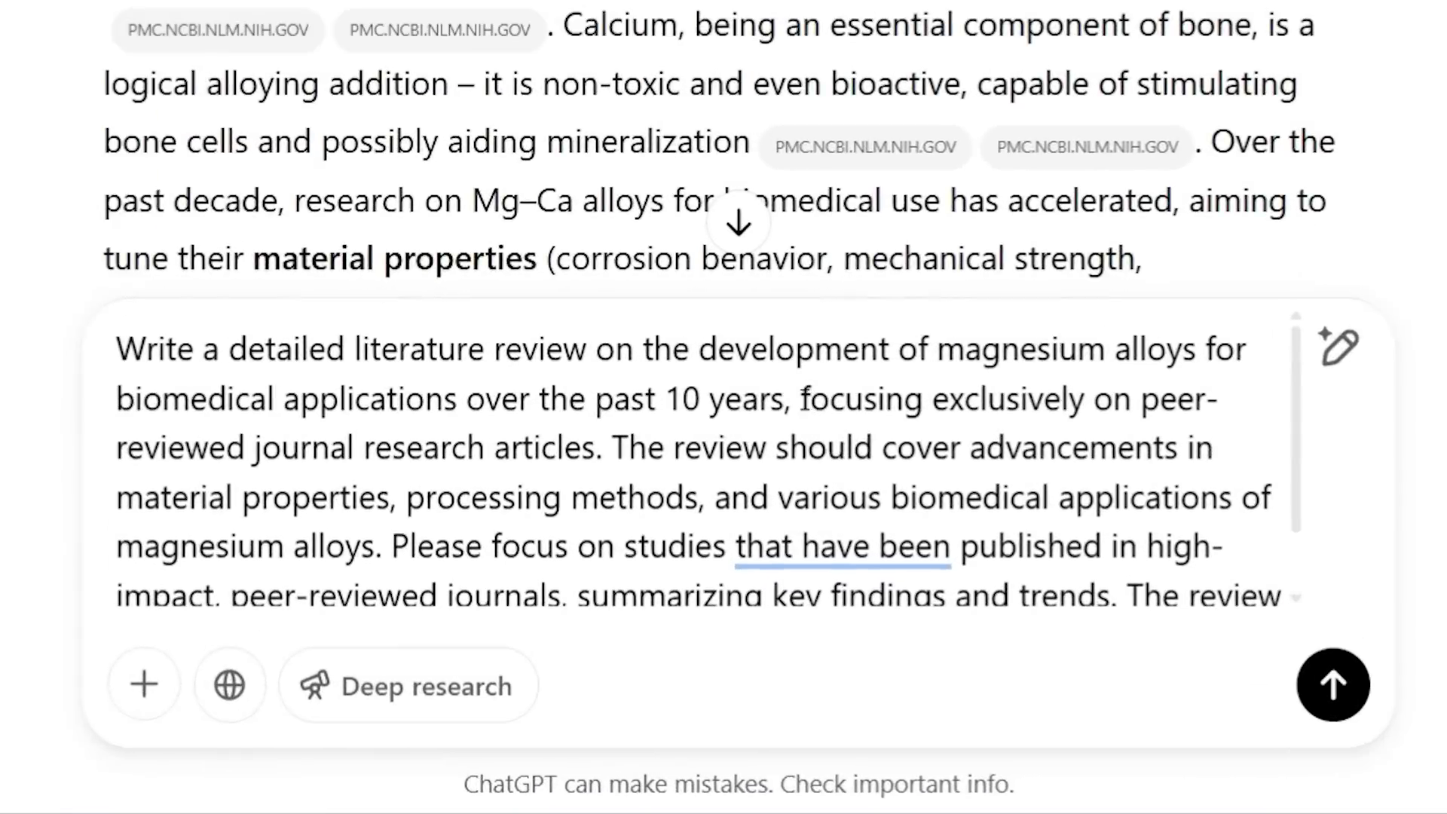
drag(913, 531, 1046, 535)
drag(1033, 407, 584, 449)
drag(394, 546, 567, 521)
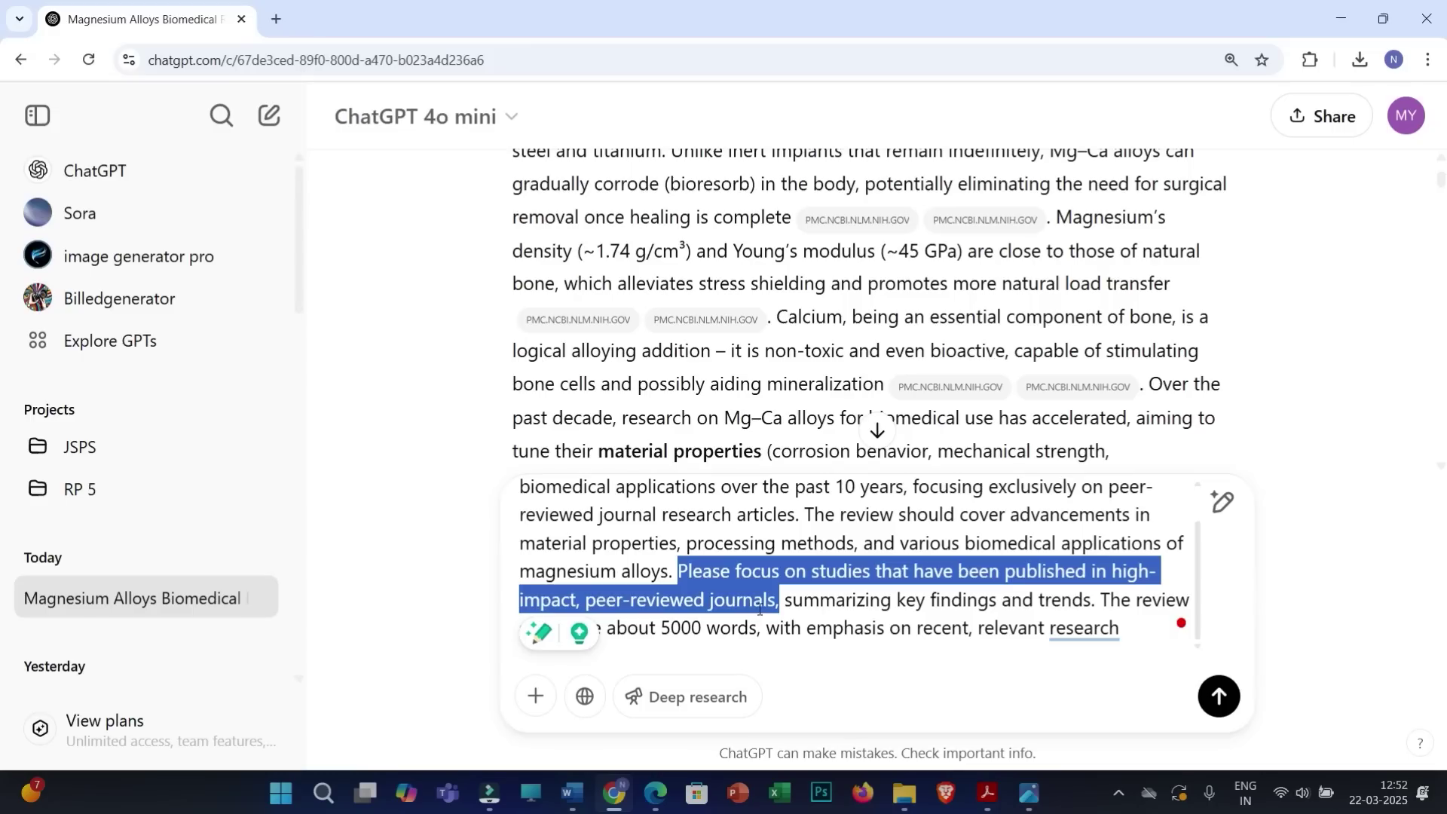
click(520, 545)
key(ctrl+a)
key(BackSpace)
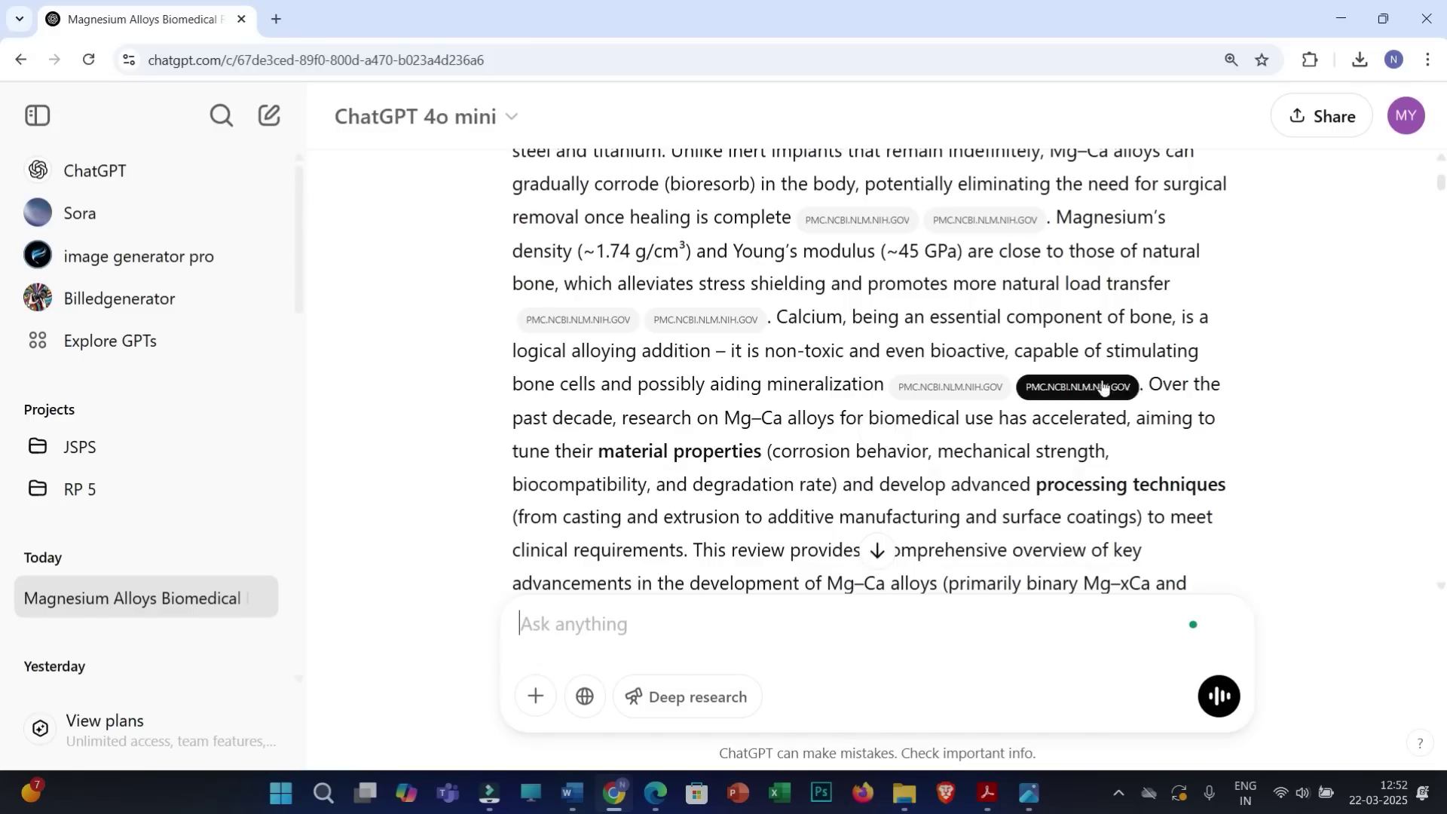
Examine the first review's reference list, the second prompt's human-like style and AI detection request, and the review generated from it.
scroll(1349, 250, down, 10)
scroll(1442, 215, down, 15)
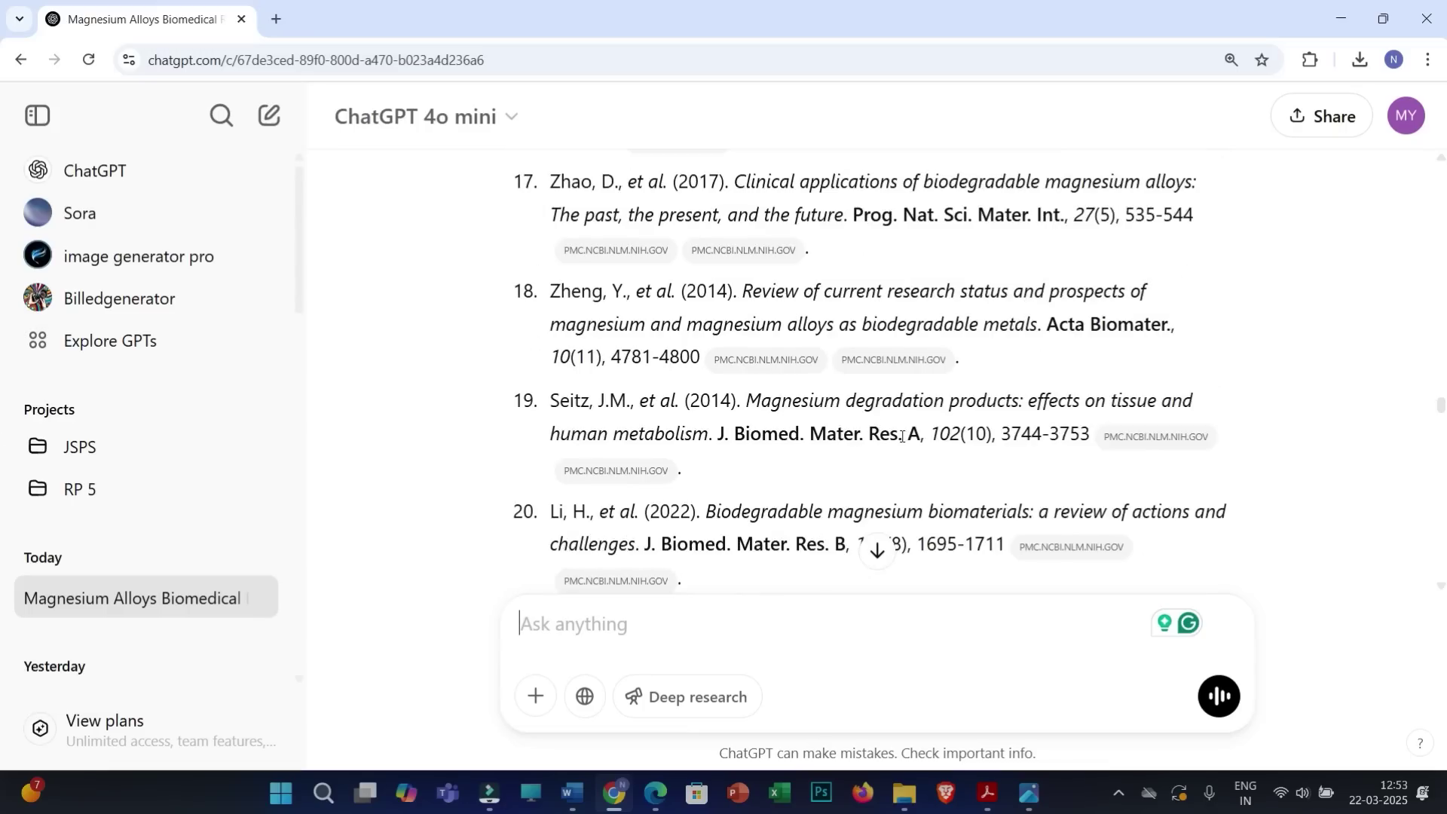
scroll(901, 437, down, 6)
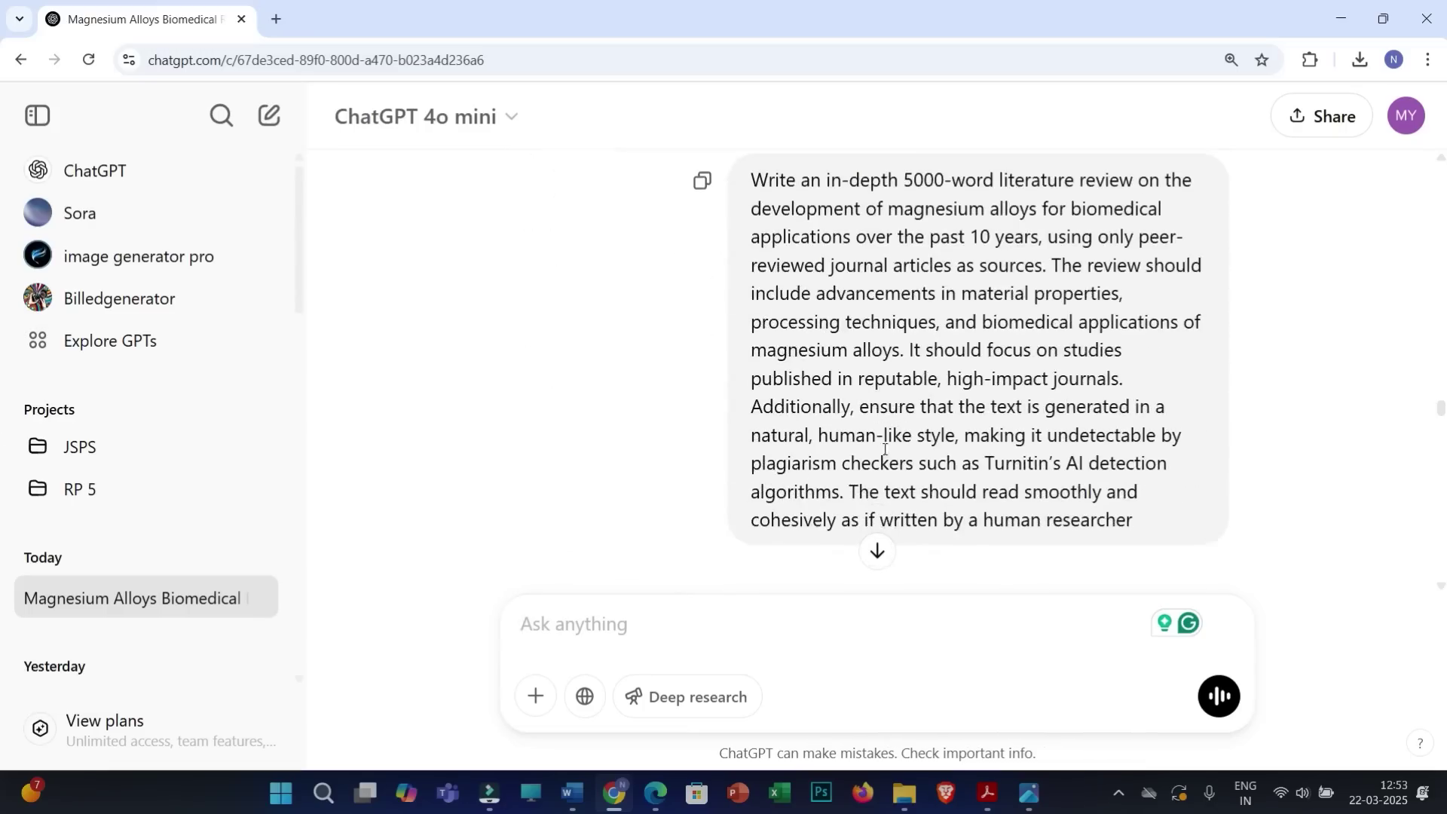
drag(754, 410, 980, 411)
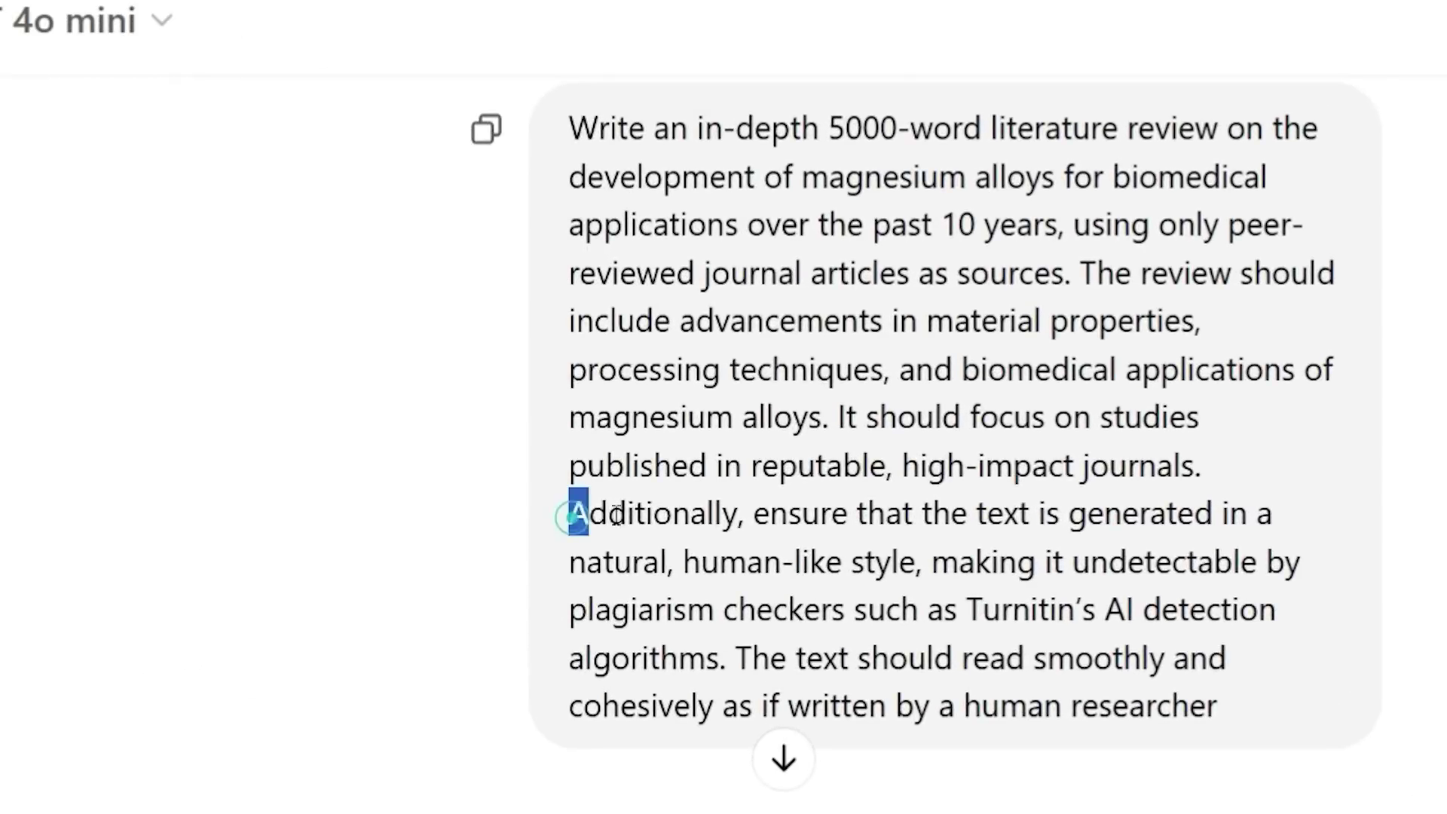
drag(972, 520, 737, 658)
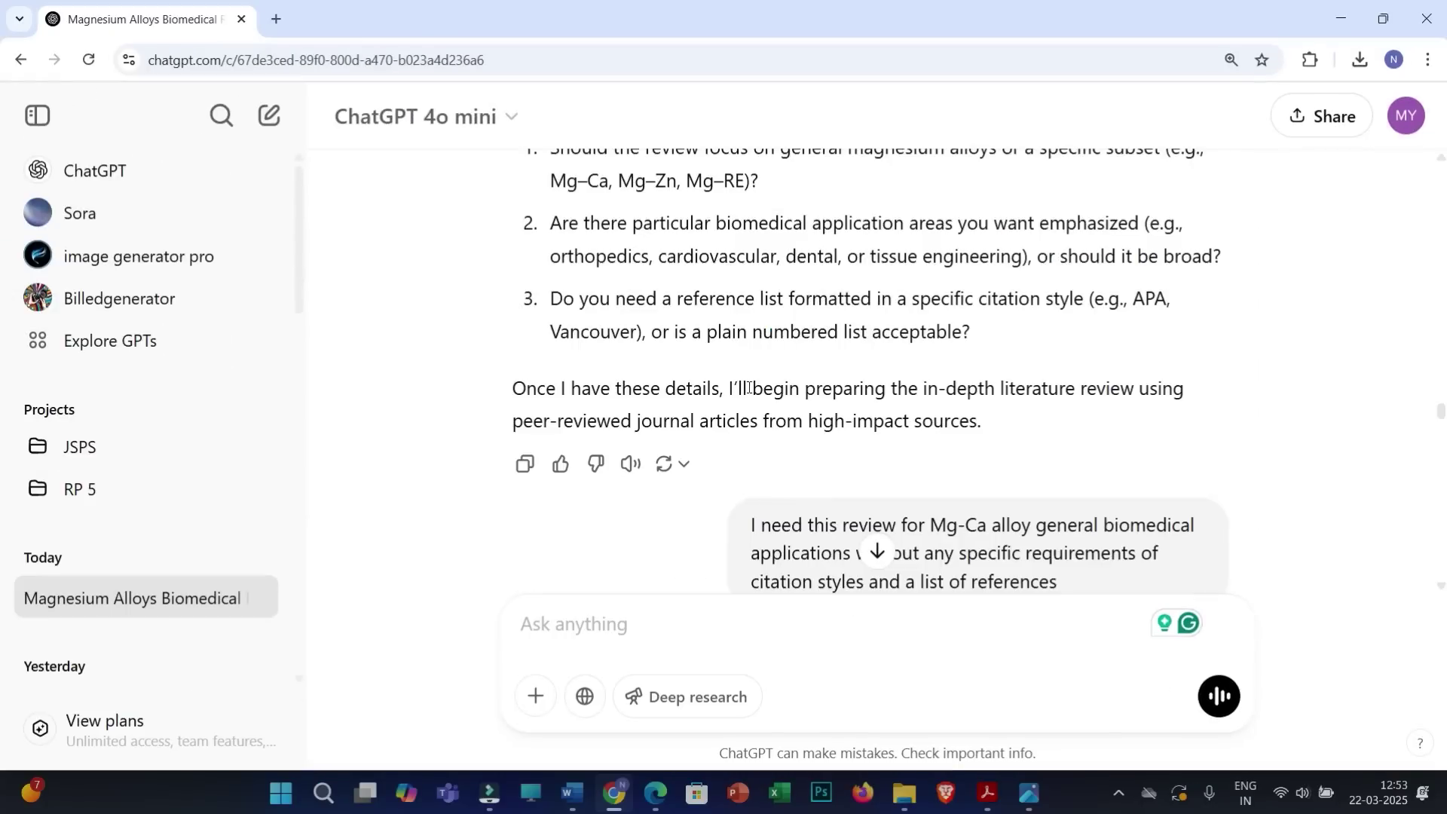
scroll(758, 385, down, 3)
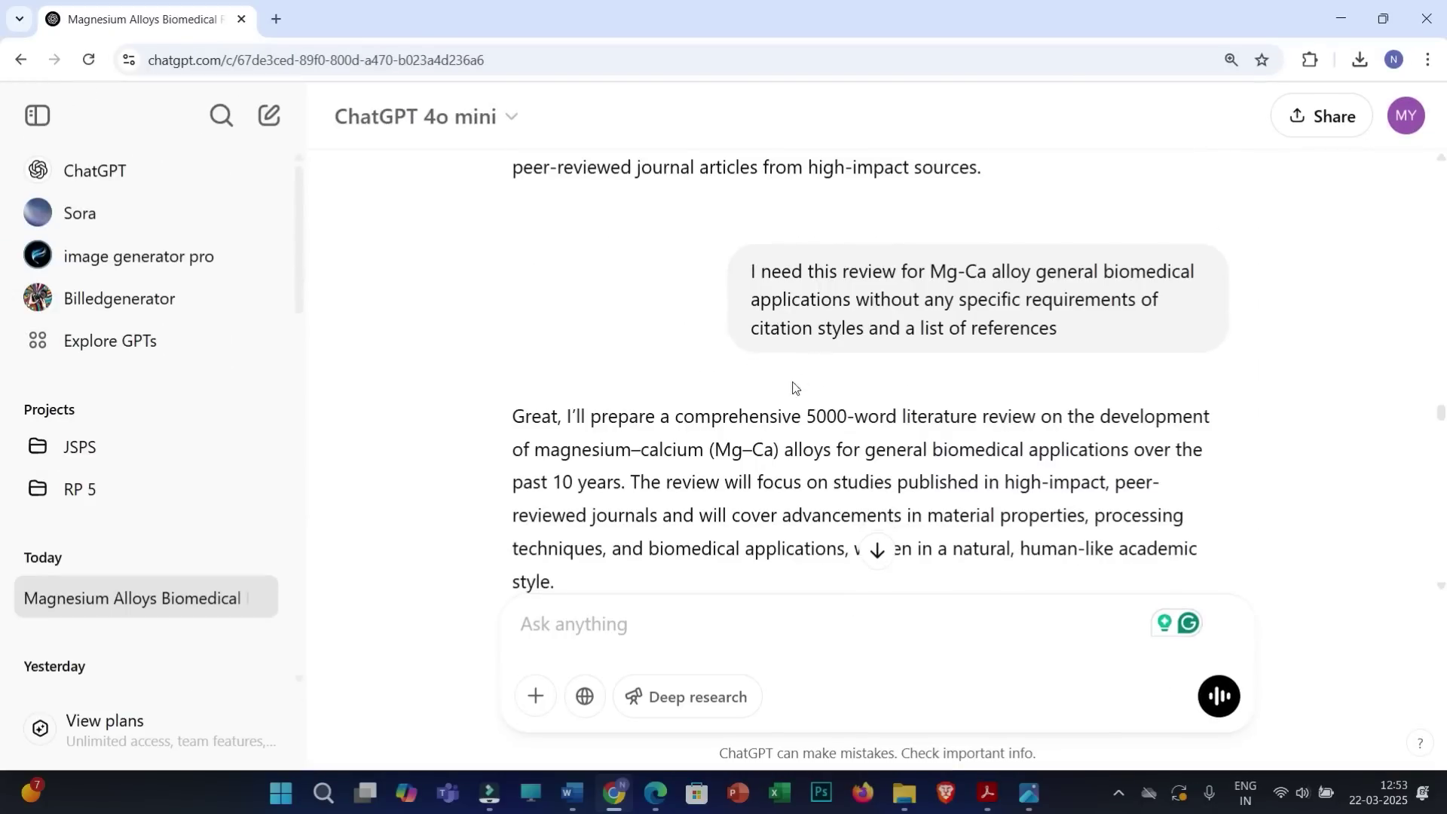
scroll(795, 380, down, 5)
scroll(935, 330, down, 15)
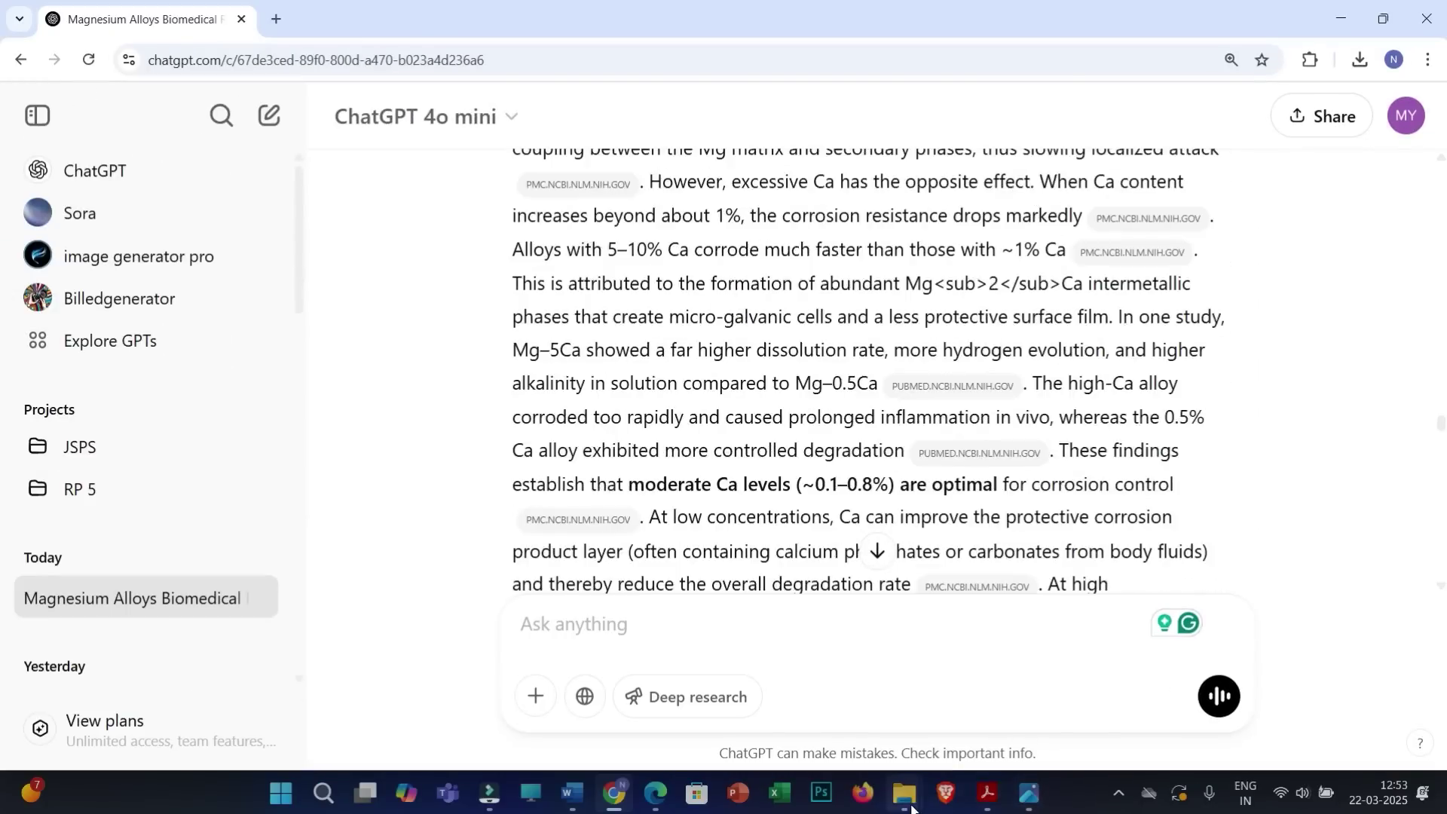
Open Document_2nd from New folder in Word, look over its Introduction, and minimize its window.
mouse_move(903, 792)
click(756, 707)
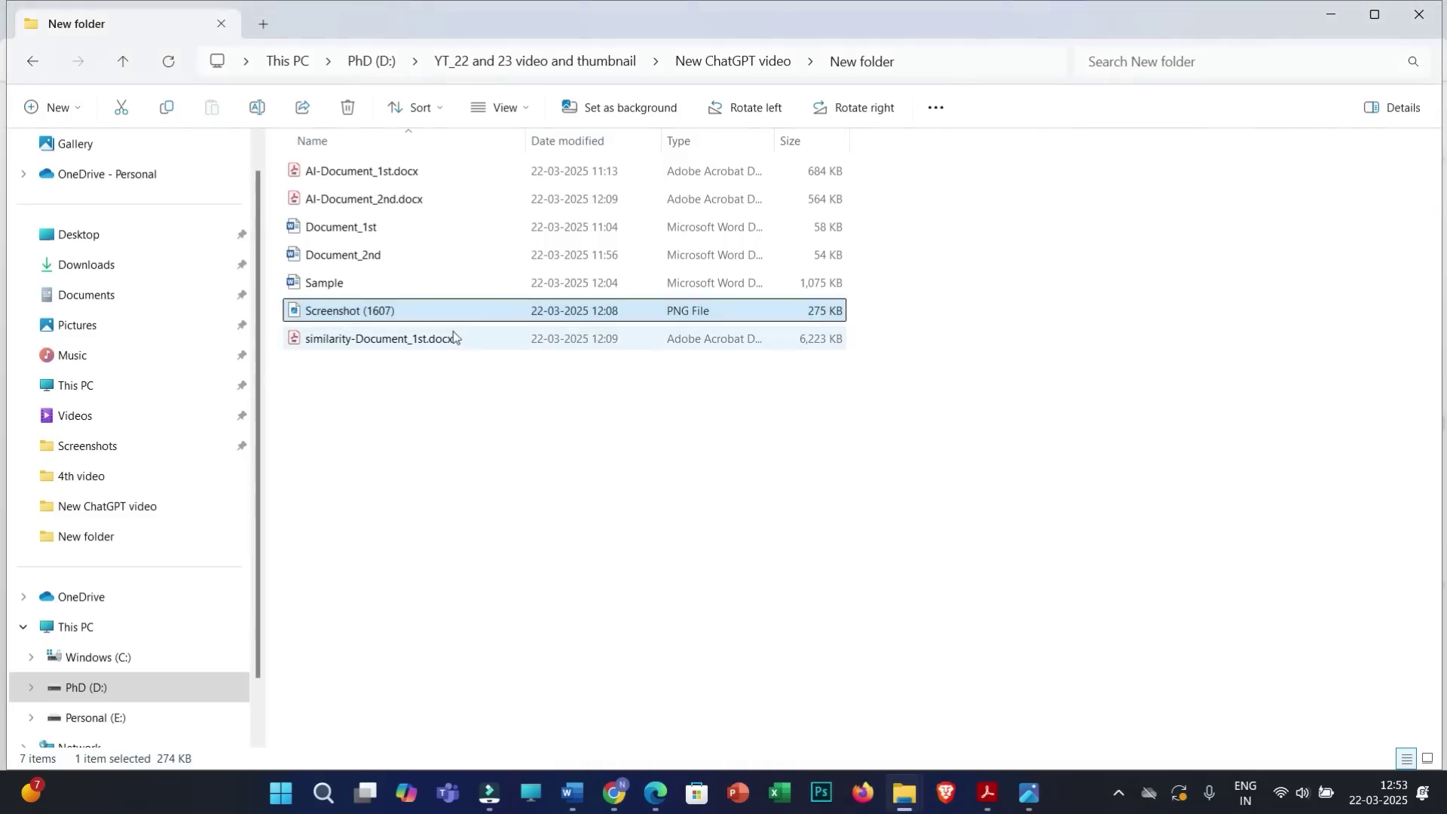
double_click(377, 260)
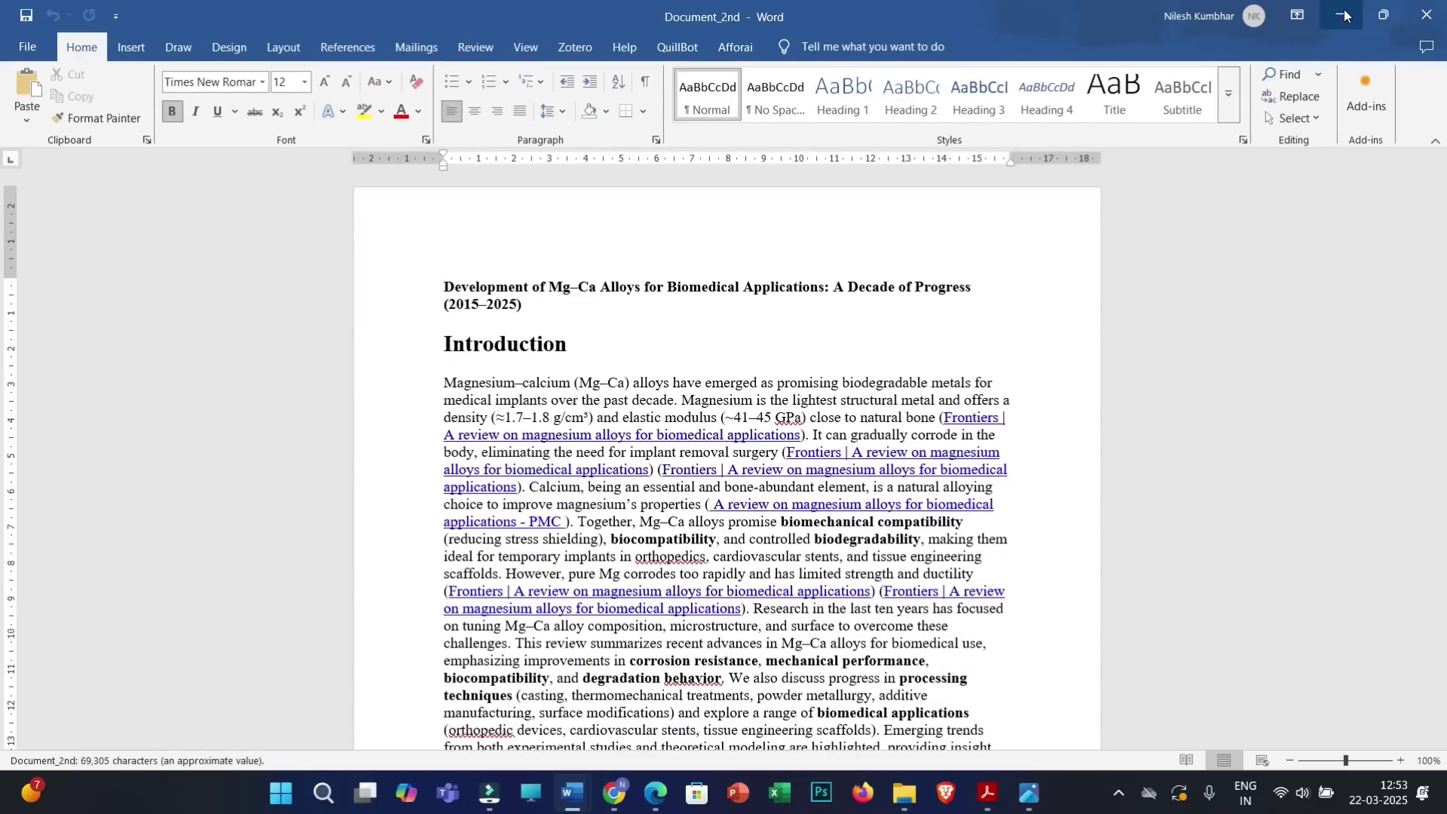
click(1344, 15)
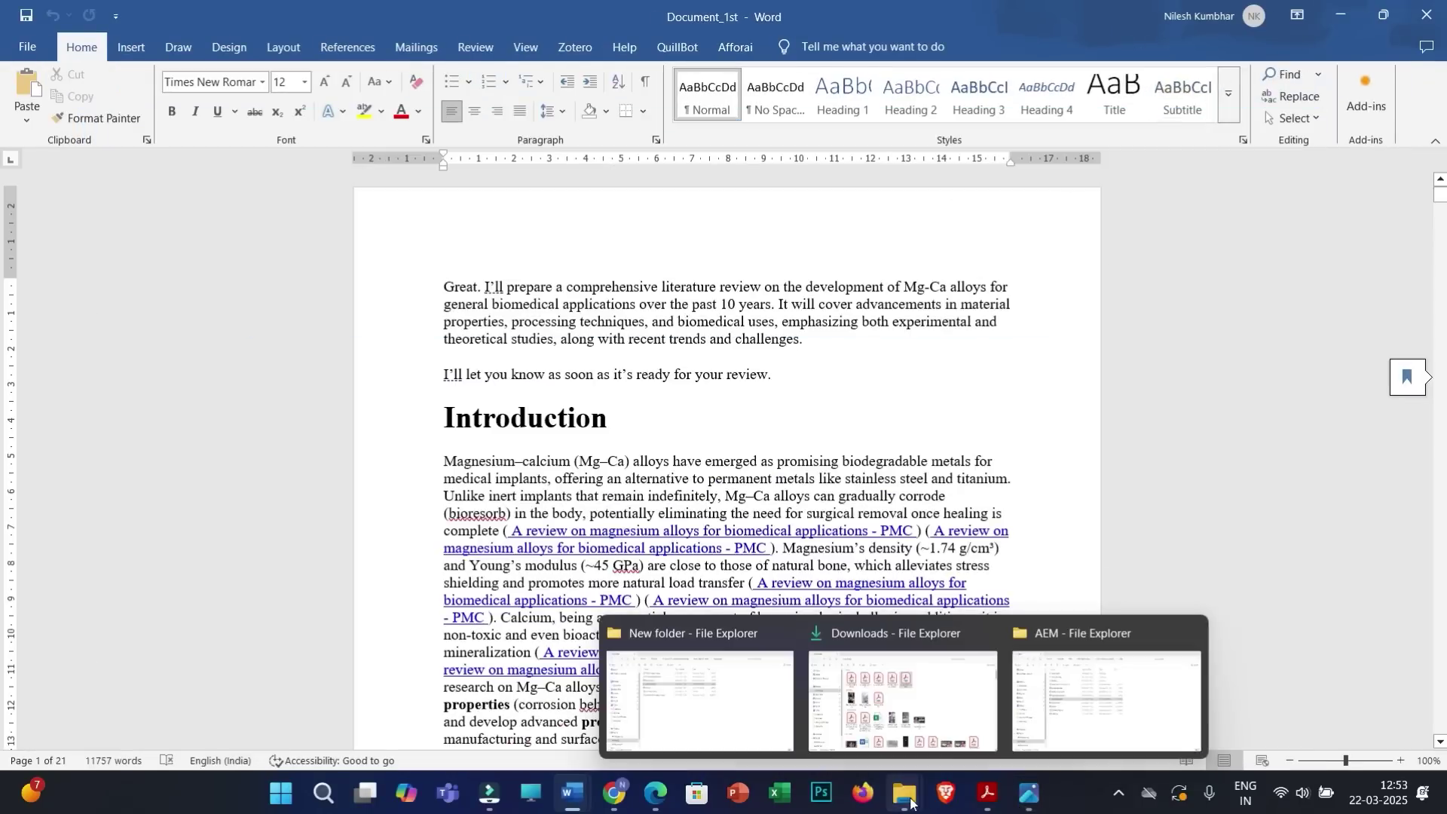
Open the AI-Document_2nd.docx PDF from New folder and examine its document details, AI Writing Overview, Frequently Asked Questions and Introduction.
click(678, 671)
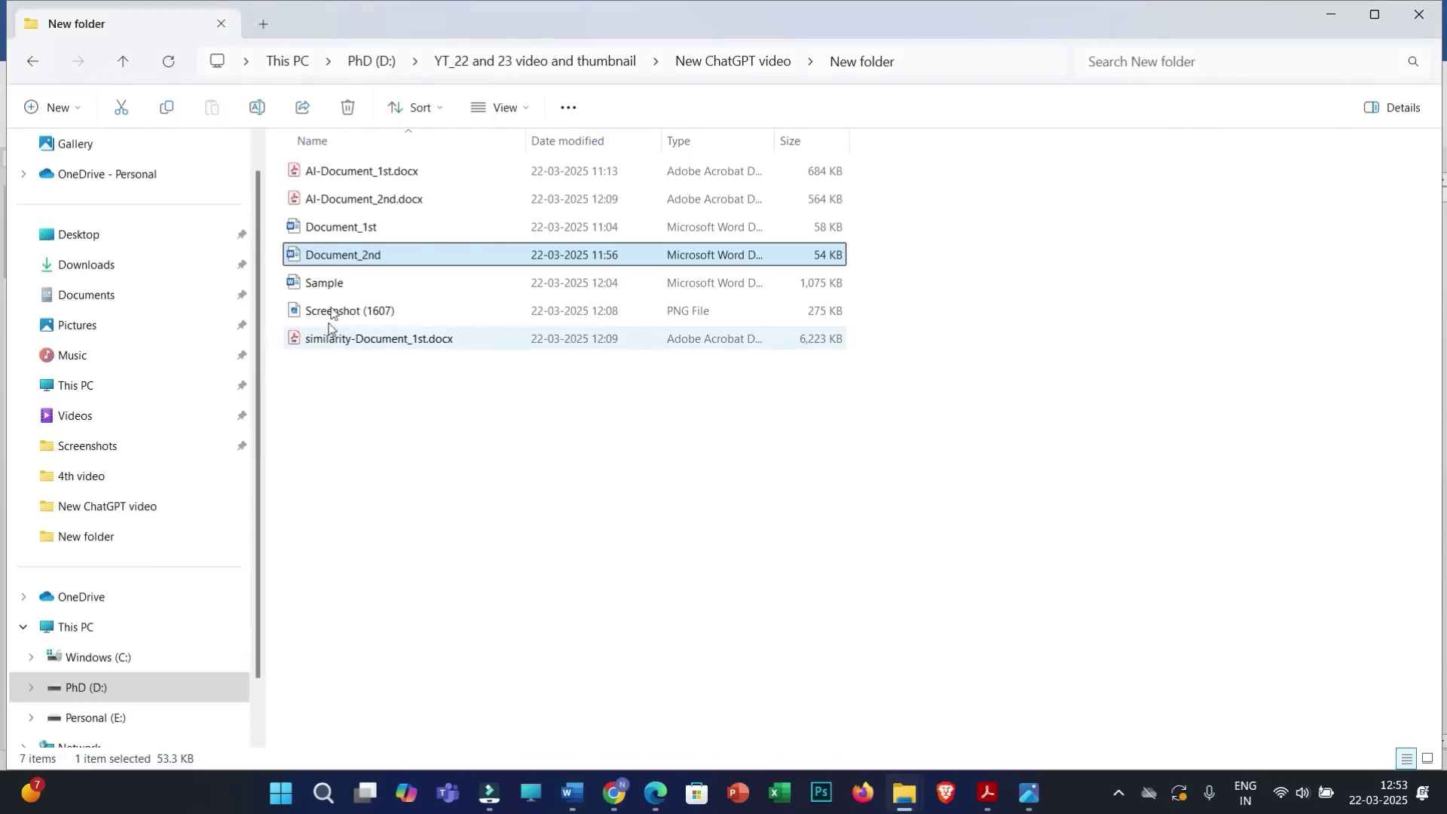
double_click(365, 200)
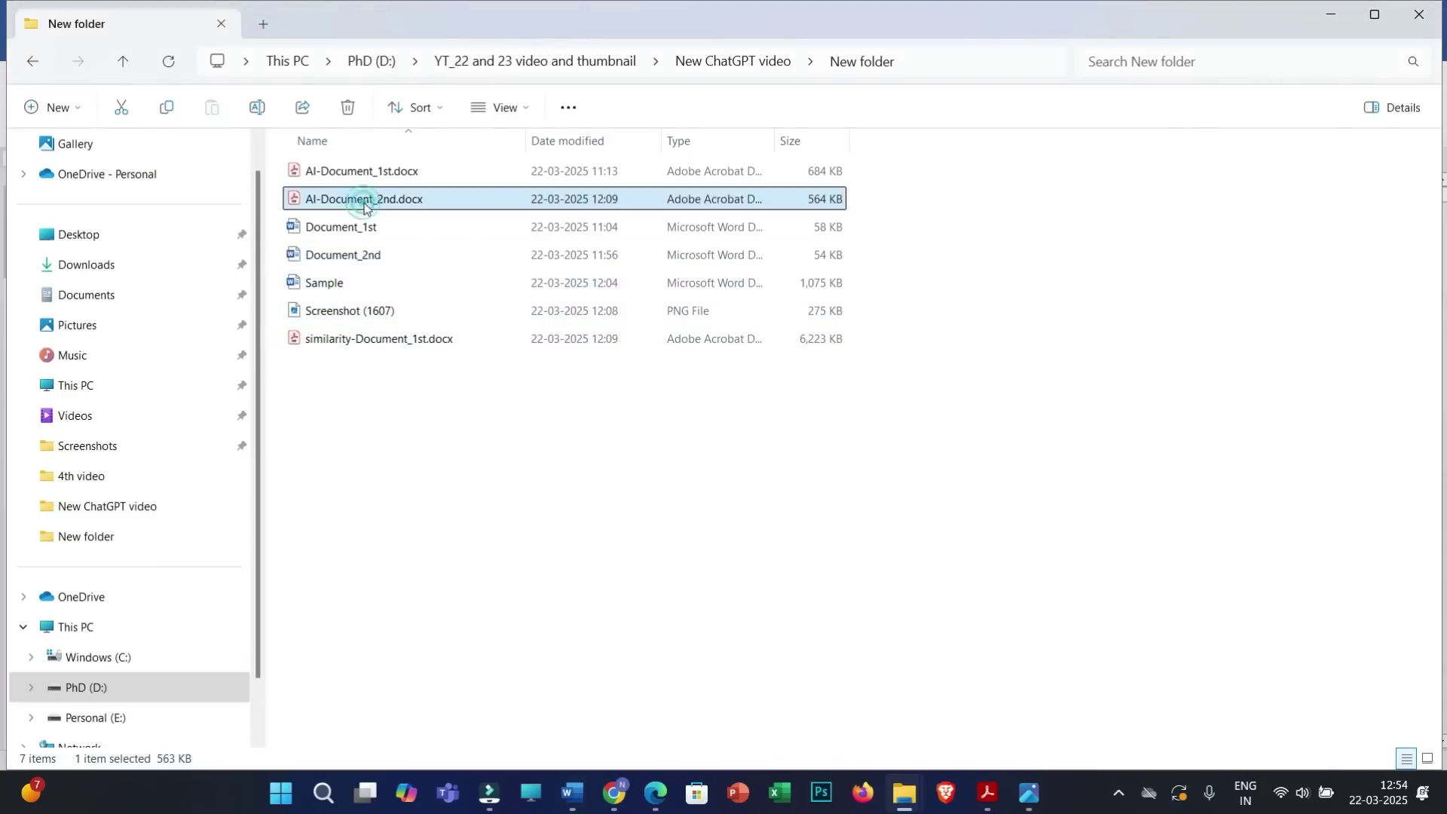
scroll(712, 411, down, 10)
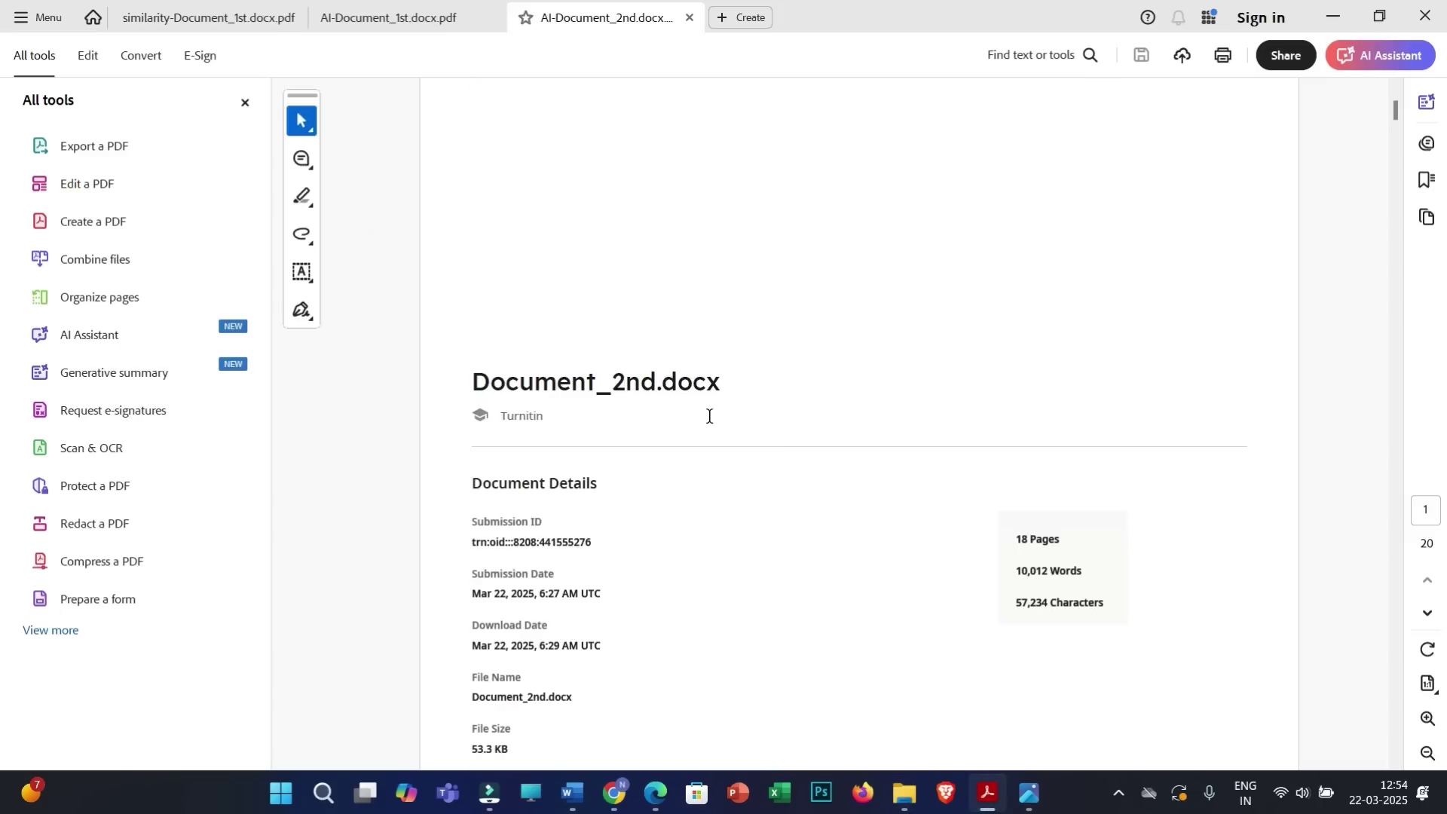
scroll(709, 422, down, 2)
scroll(486, 398, up, 1)
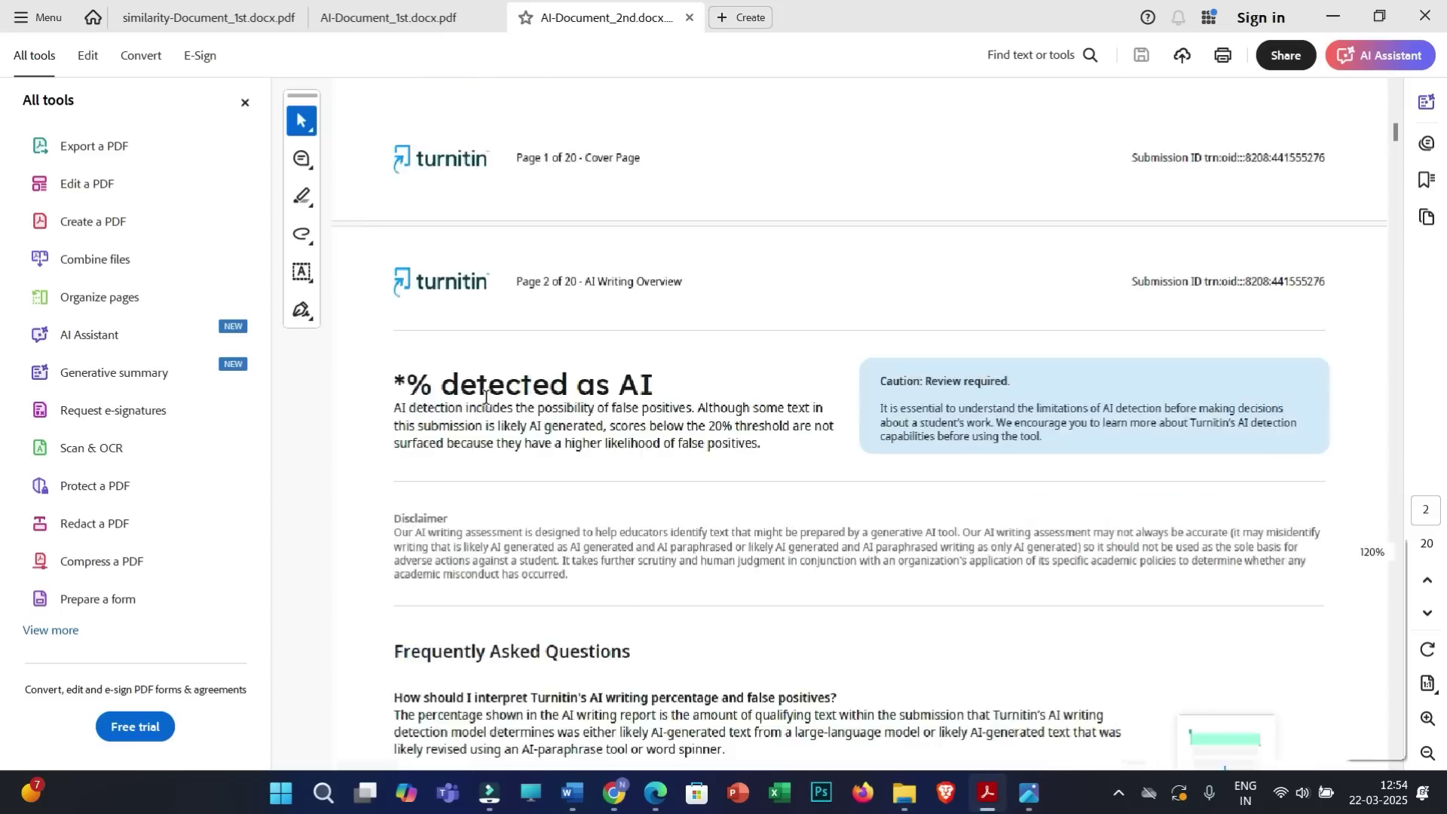
scroll(636, 323, down, 5)
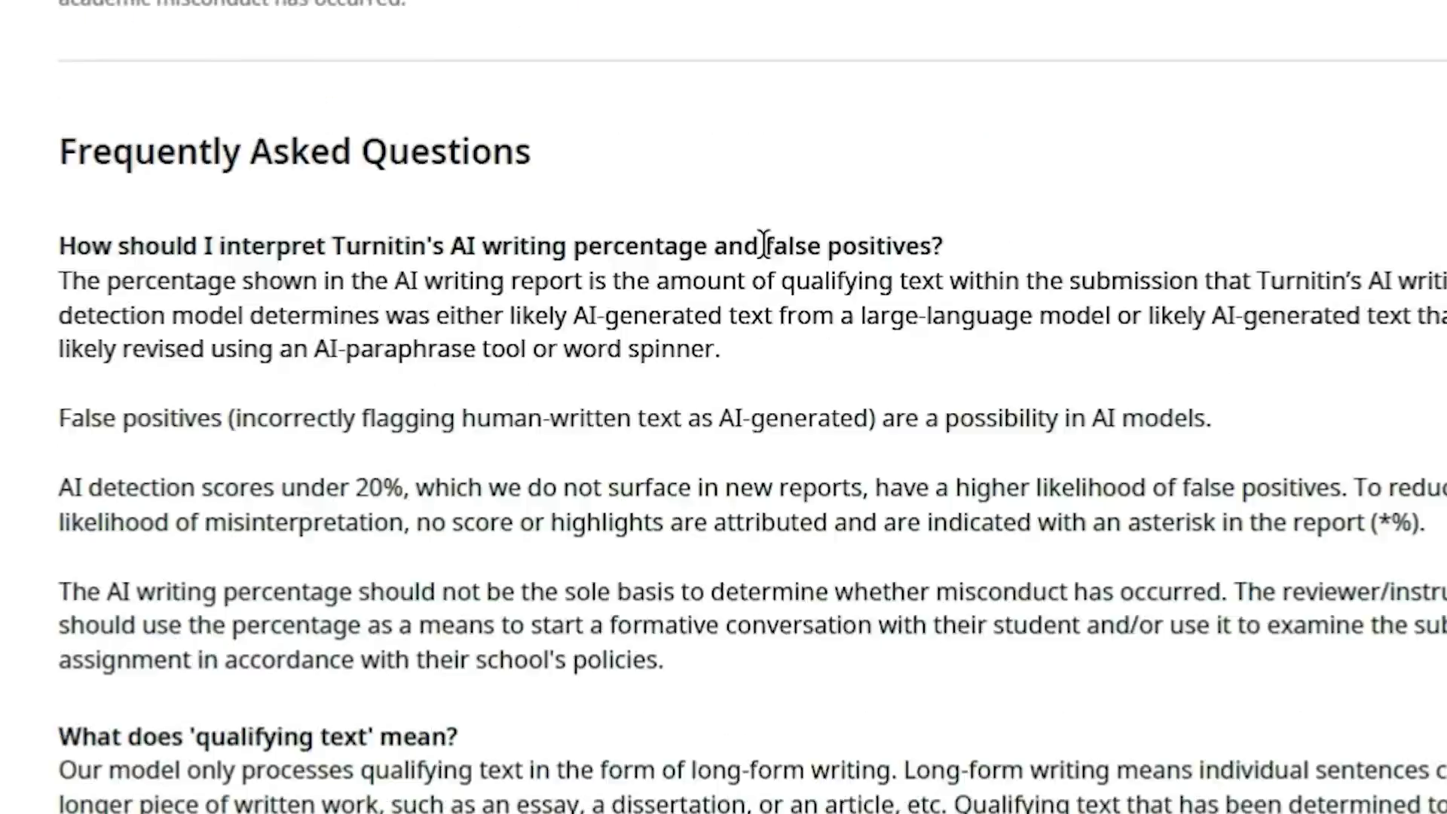
scroll(699, 378, down, 8)
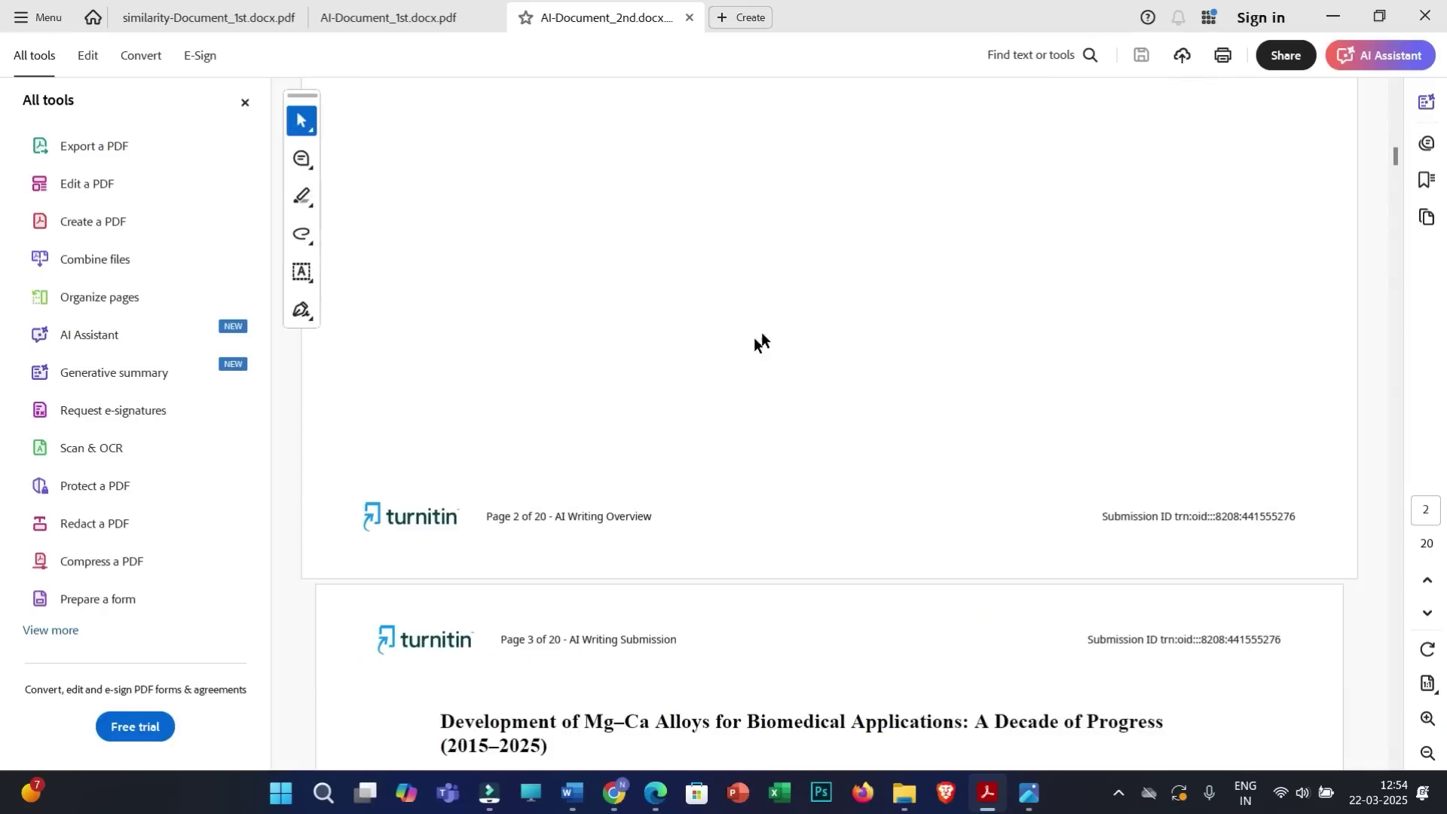
scroll(710, 420, down, 5)
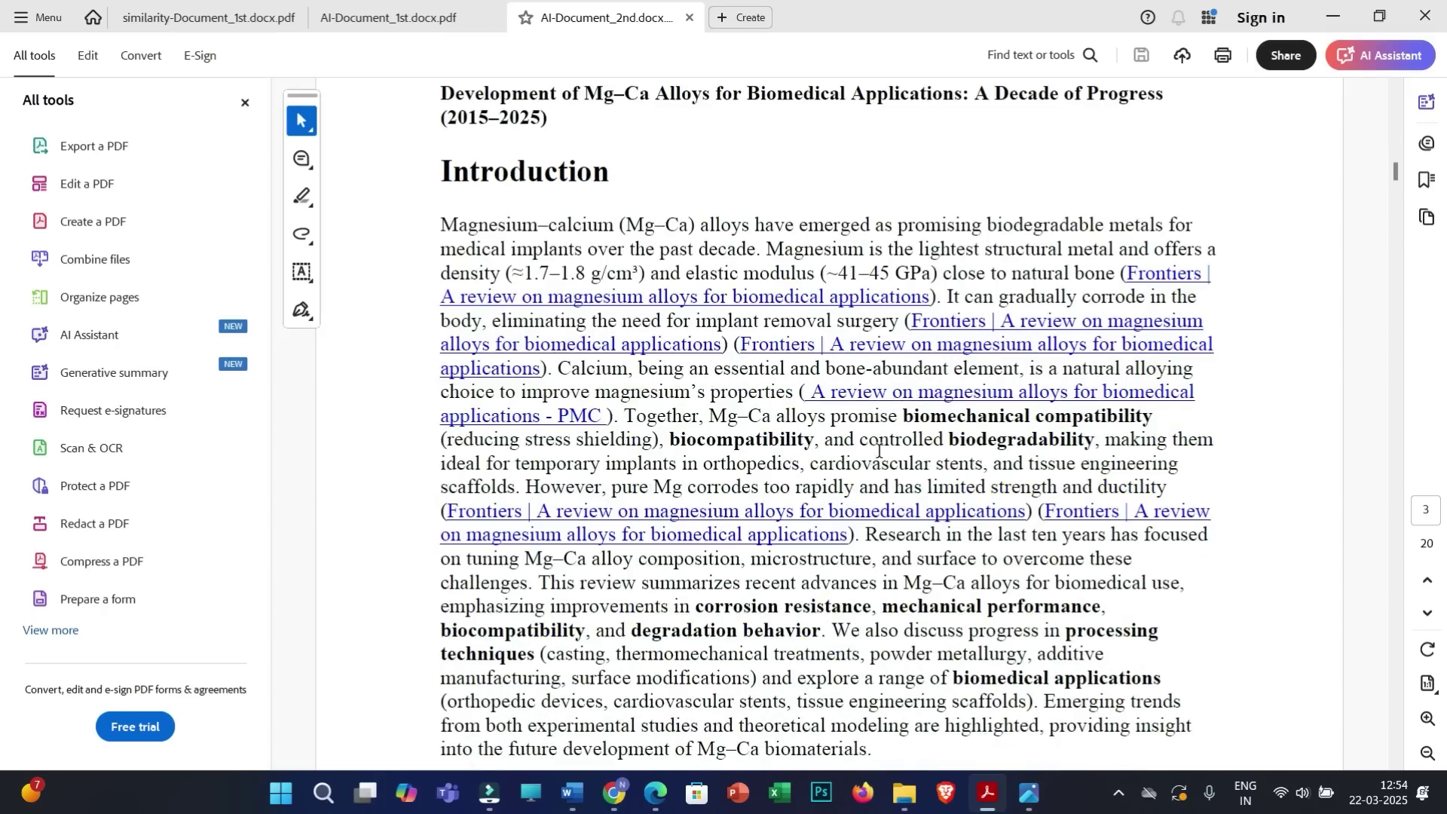
scroll(879, 451, down, 3)
Return to the AI Writing Overview from the report's first page and highlight the asterisk in the AI detection heading.
drag(1392, 178, 1395, 84)
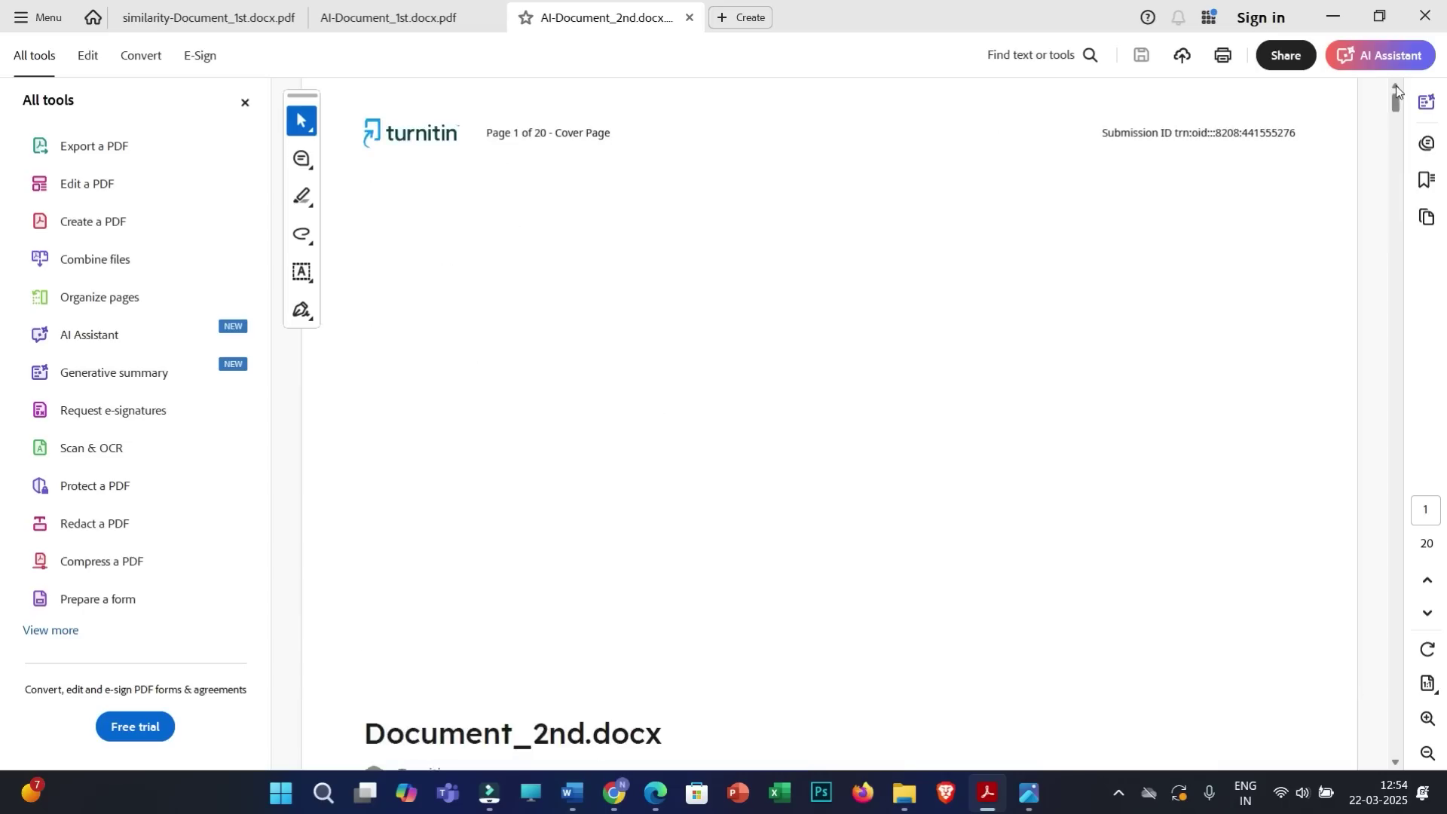
scroll(673, 459, down, 10)
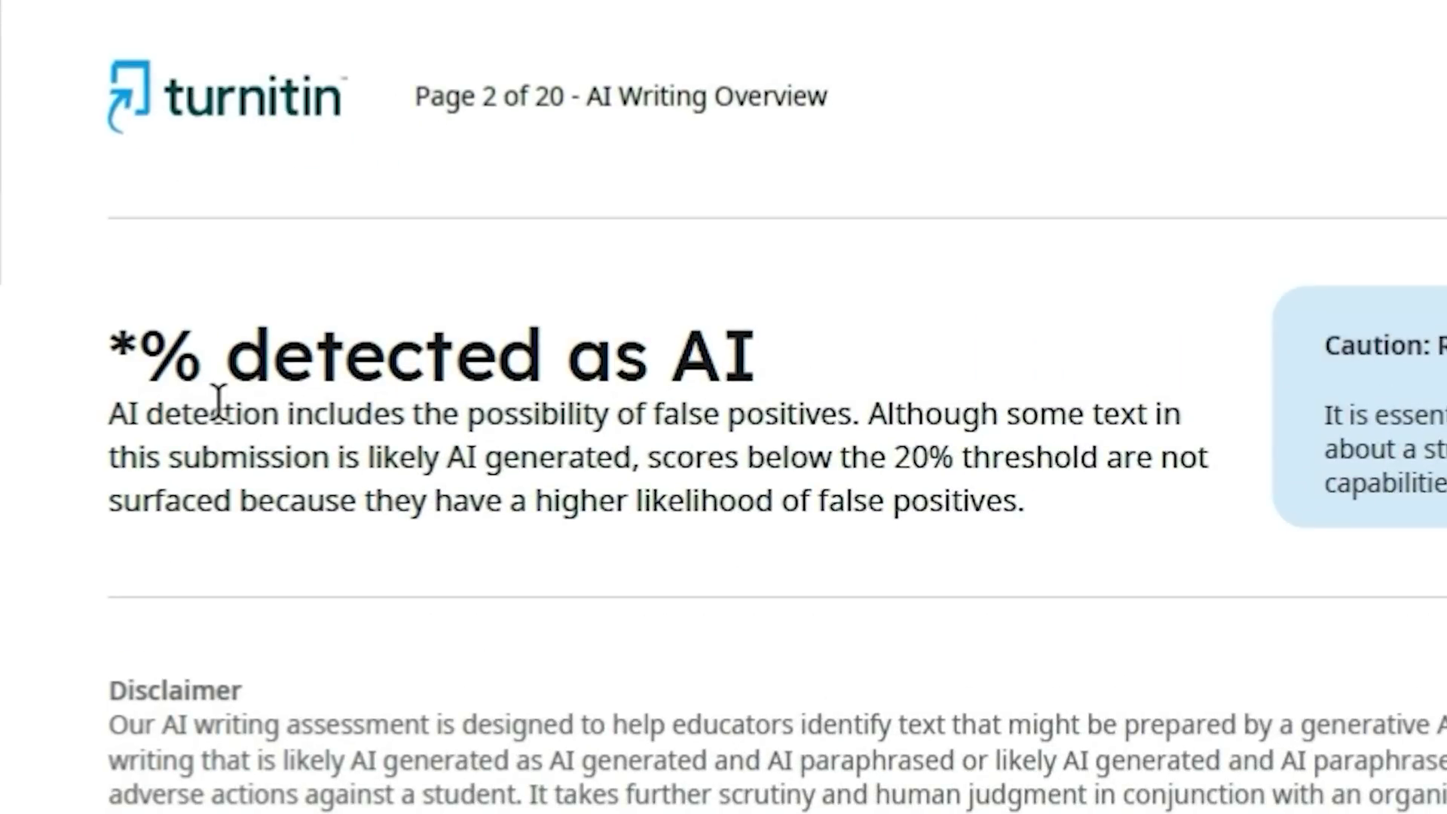
drag(119, 340, 100, 339)
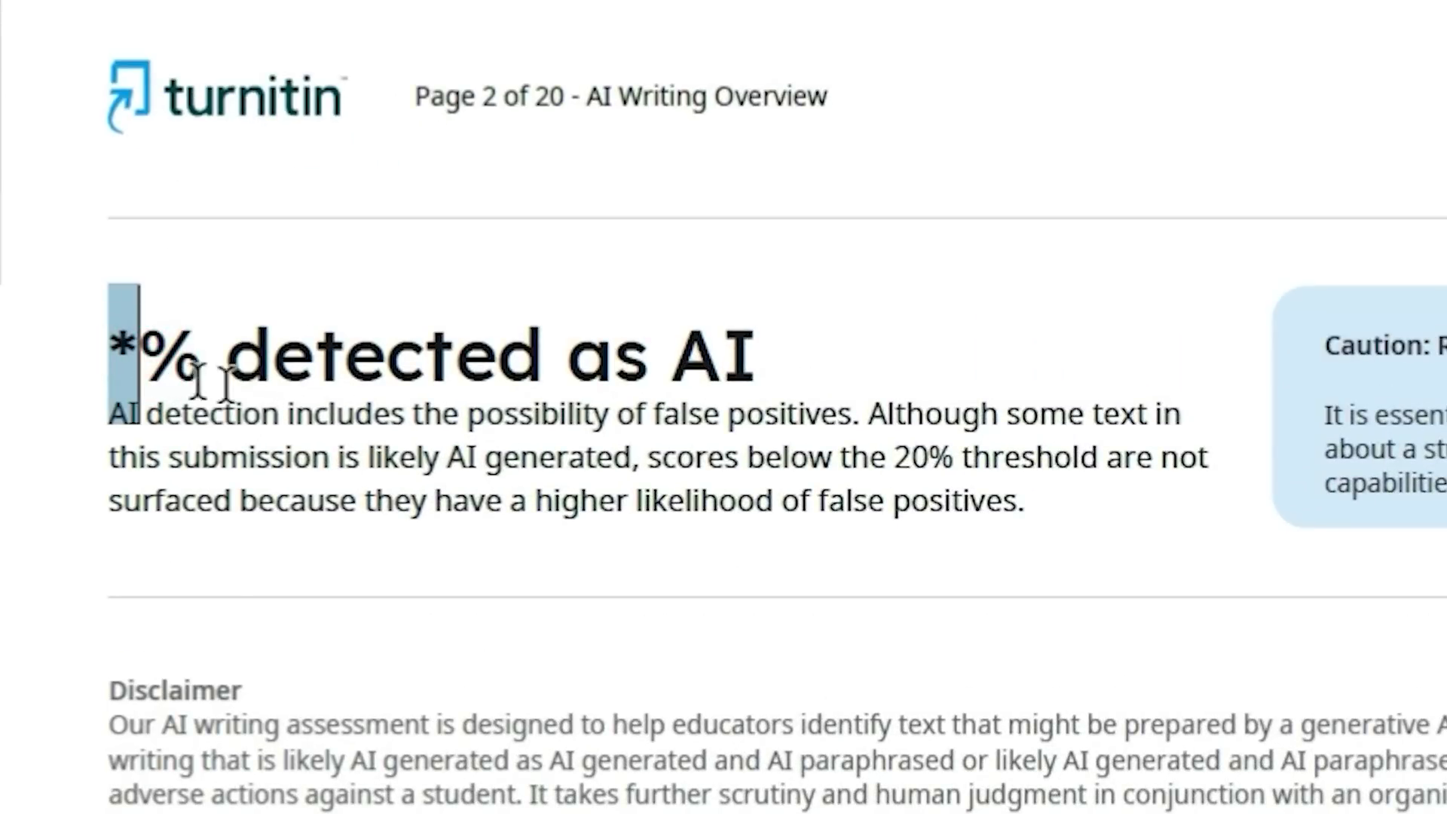
click(828, 327)
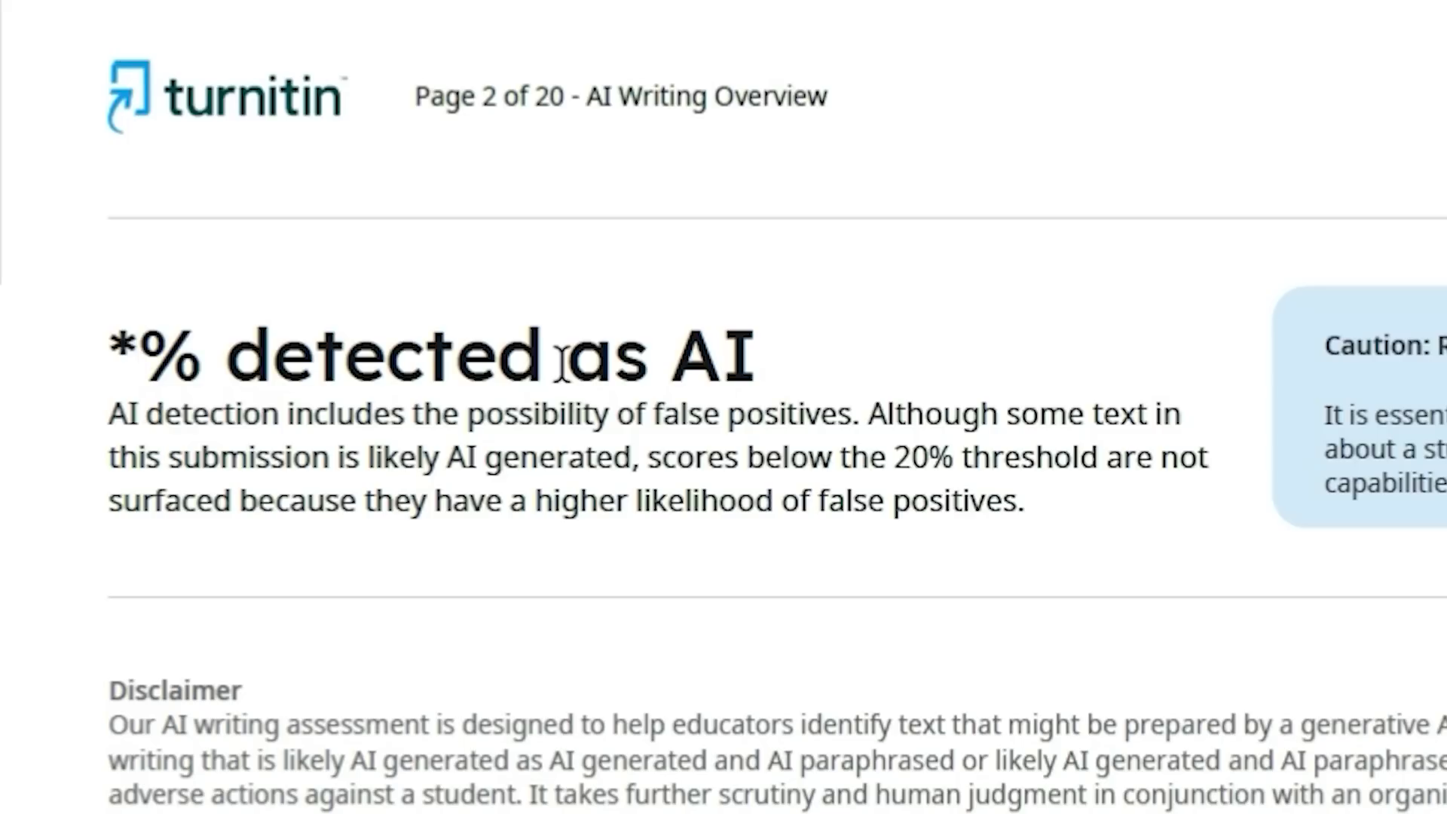
drag(112, 360, 138, 360)
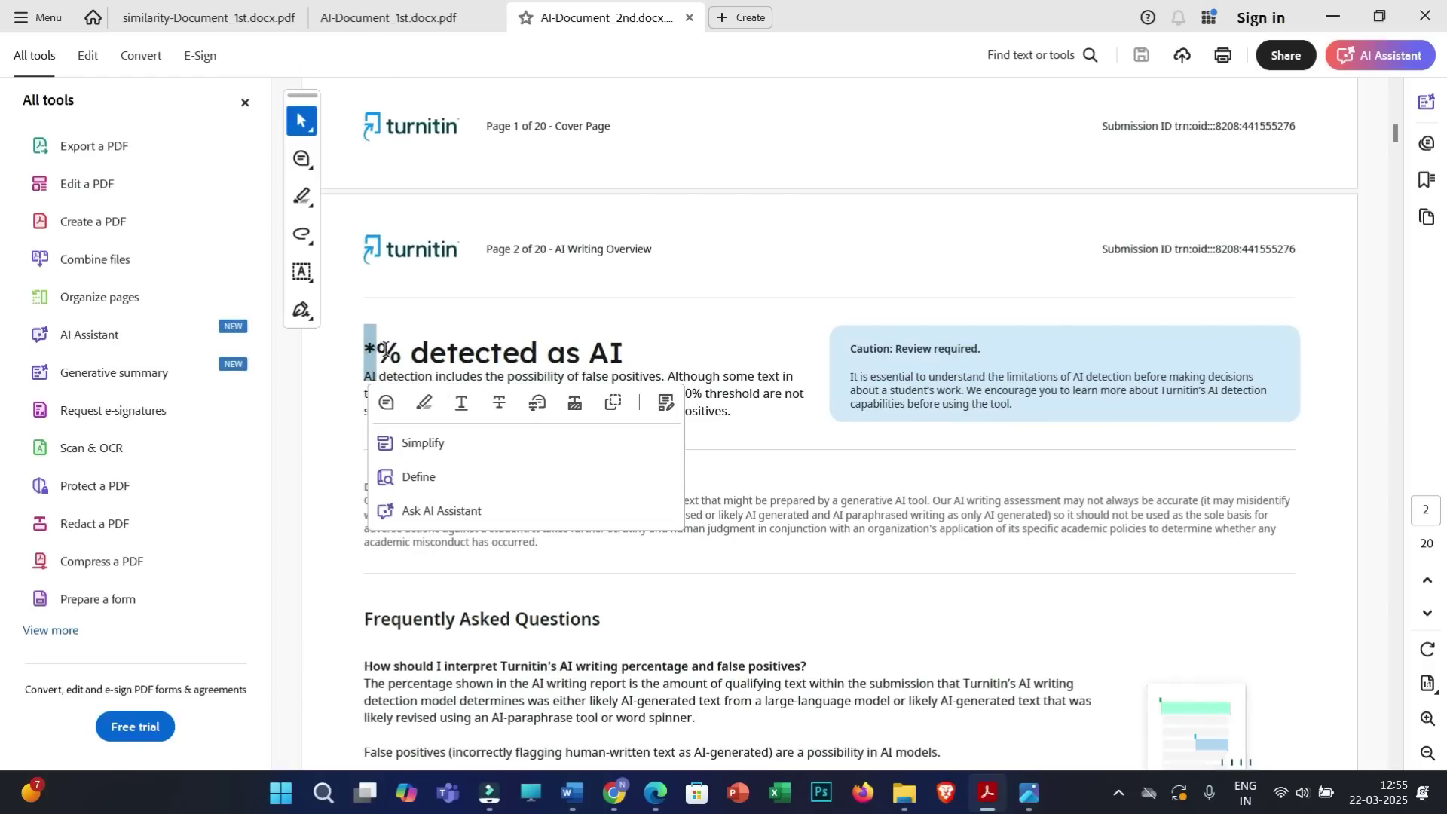